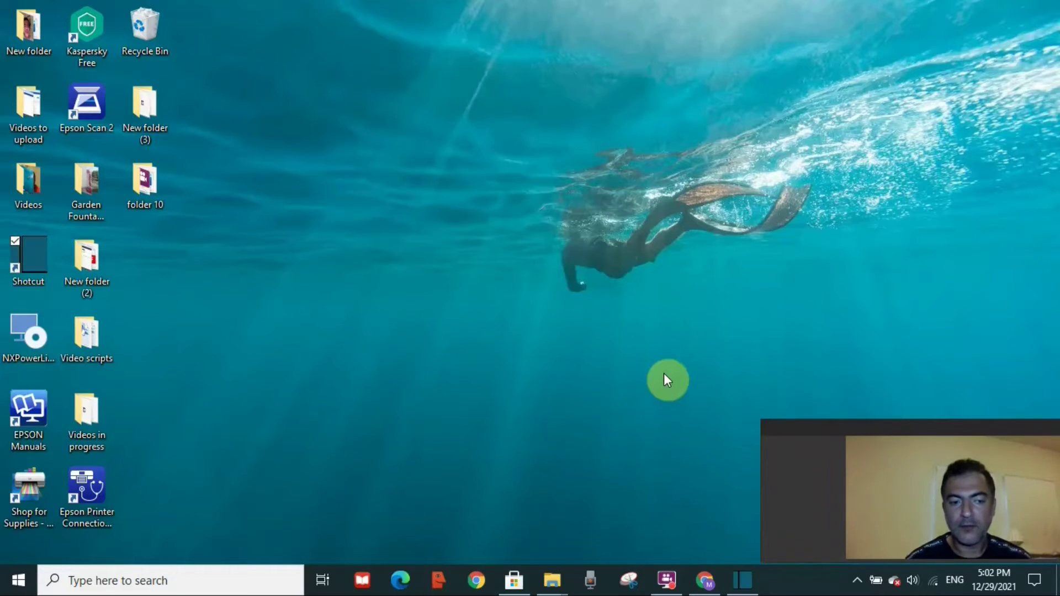
- Open the animation folder inside folder 10 and snap its Explorer window to the left half
click(743, 581)
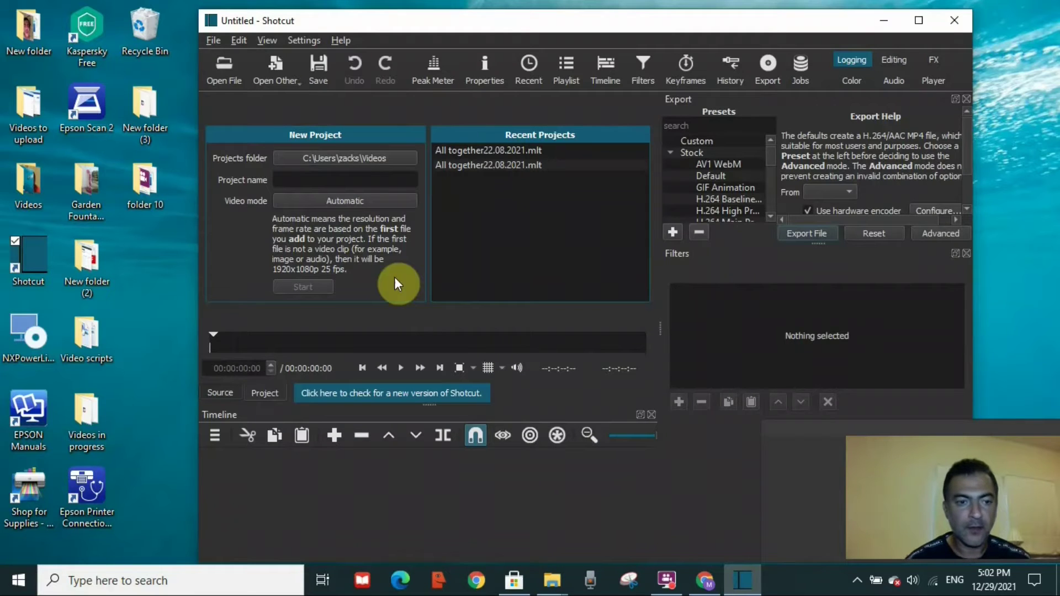
double_click(148, 173)
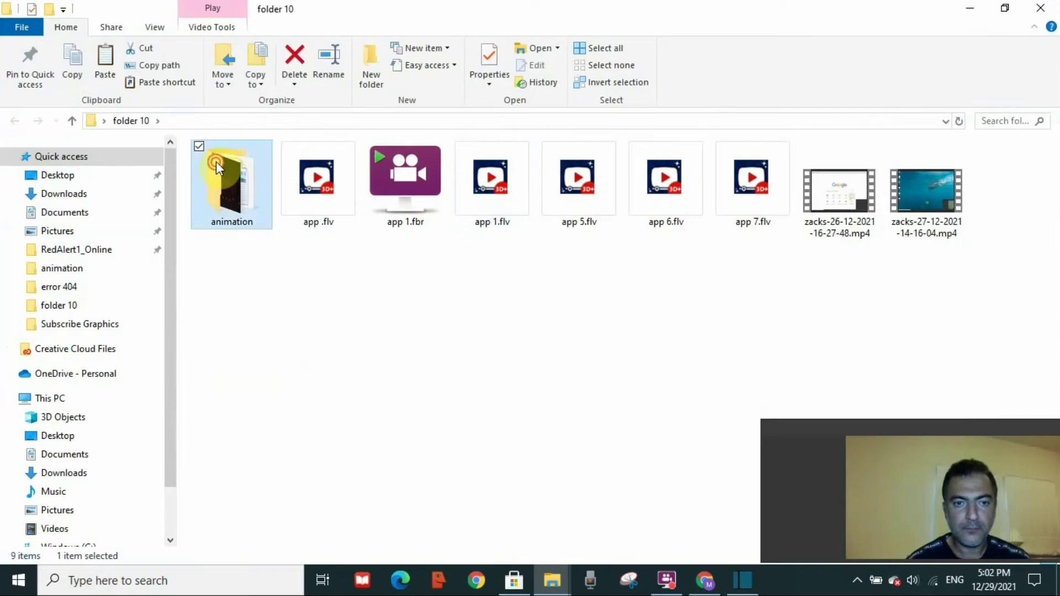
double_click(217, 166)
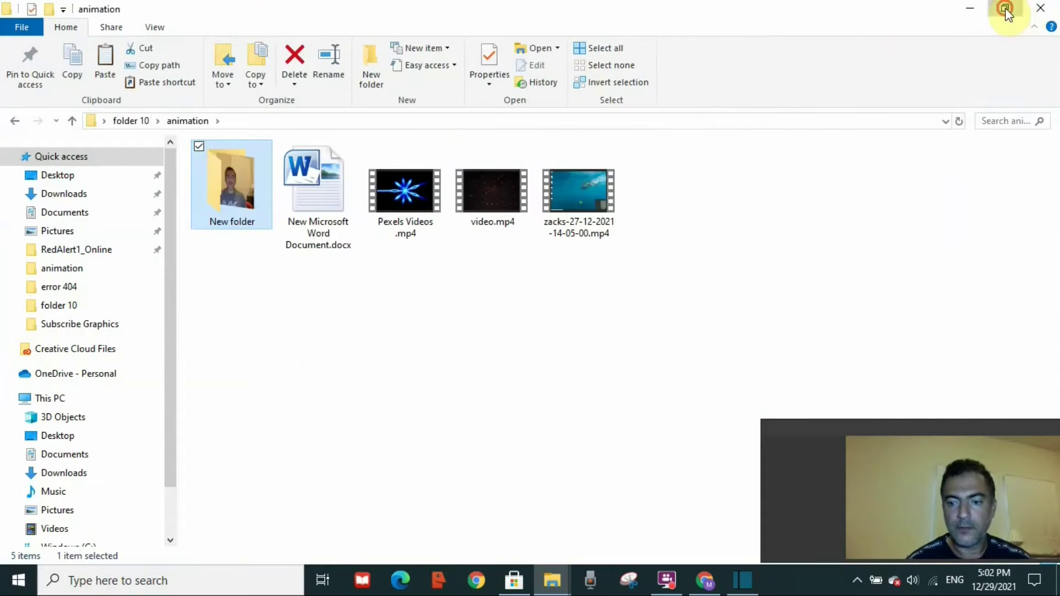
click(1005, 9)
drag(296, 112, 3, 83)
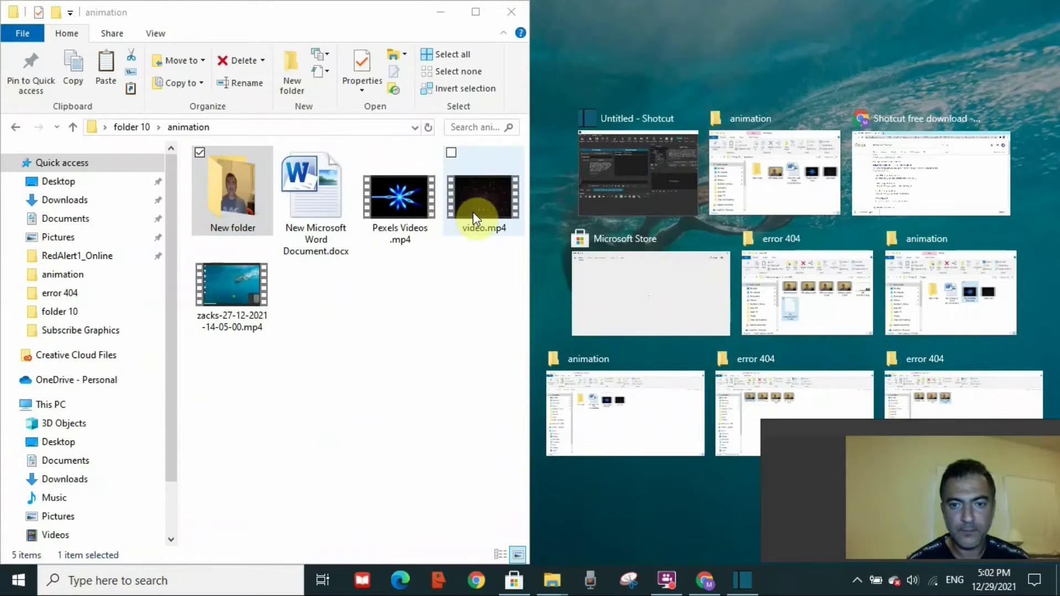
- Snap Shotcut to the right half and put Pexels Videos.mp4 on the V1 timeline
click(626, 164)
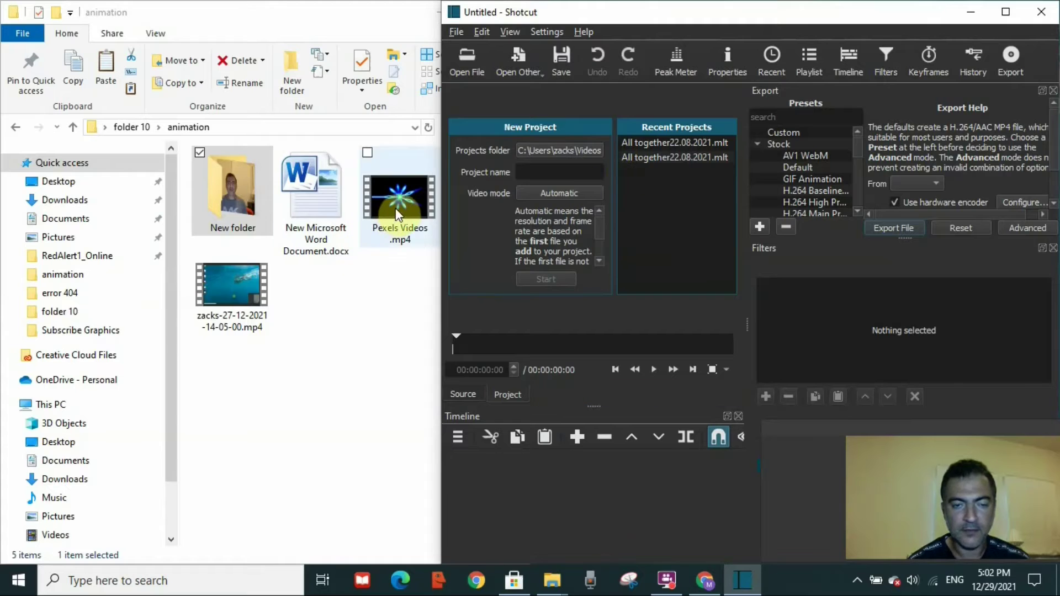
drag(396, 213, 685, 243)
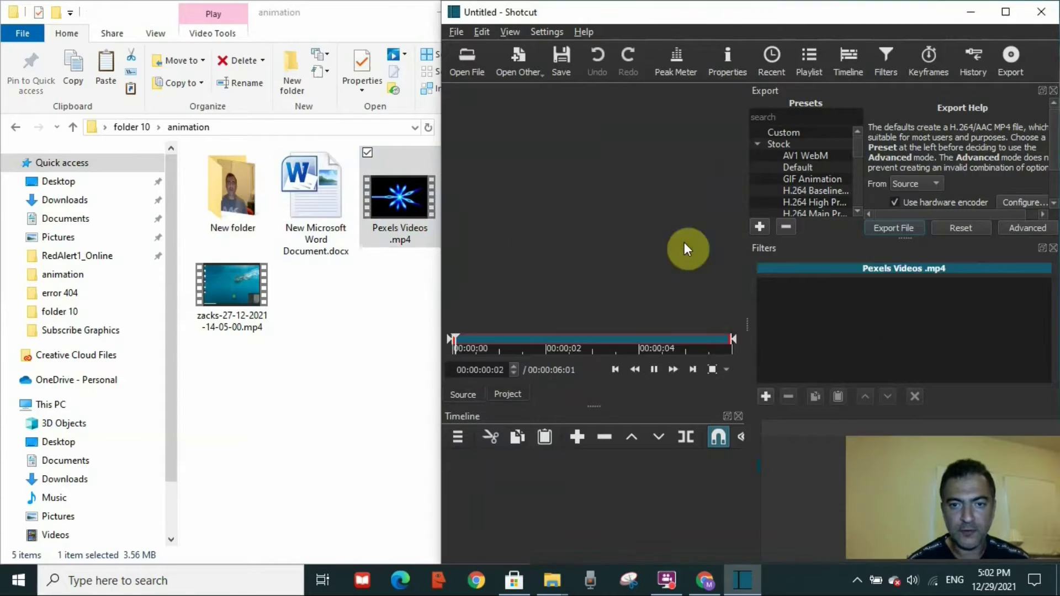
drag(396, 198, 530, 526)
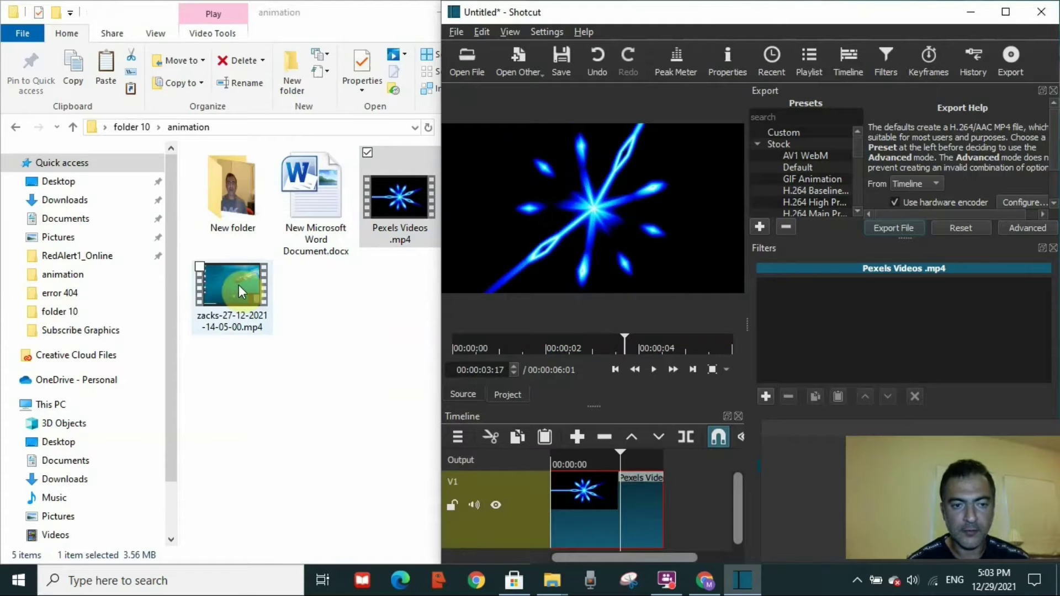
- Load the zacks screen recording into the player without converting it, then add it to the timeline
drag(239, 285, 607, 251)
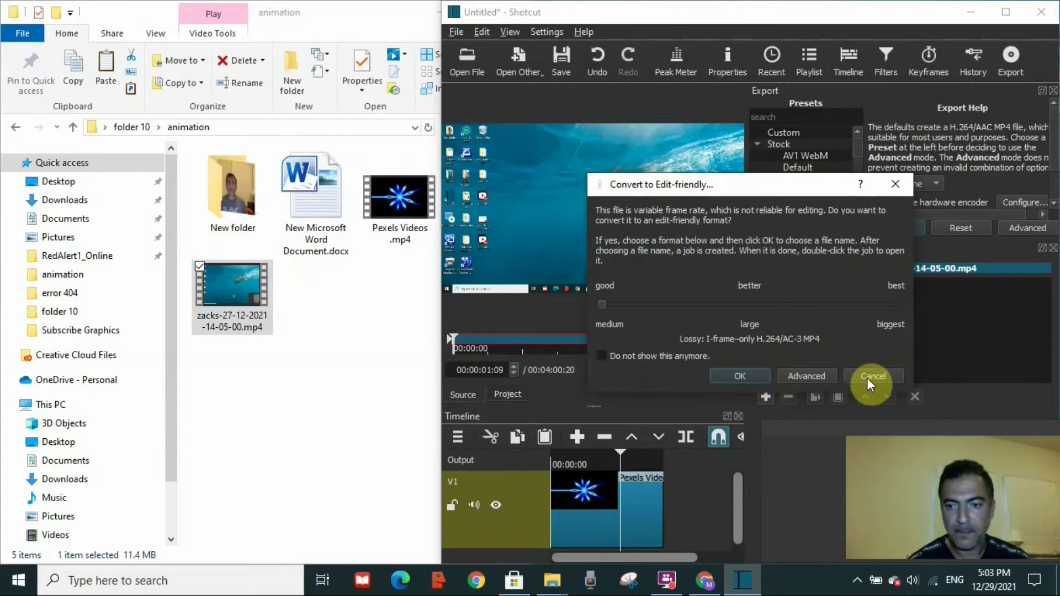
click(866, 376)
click(212, 293)
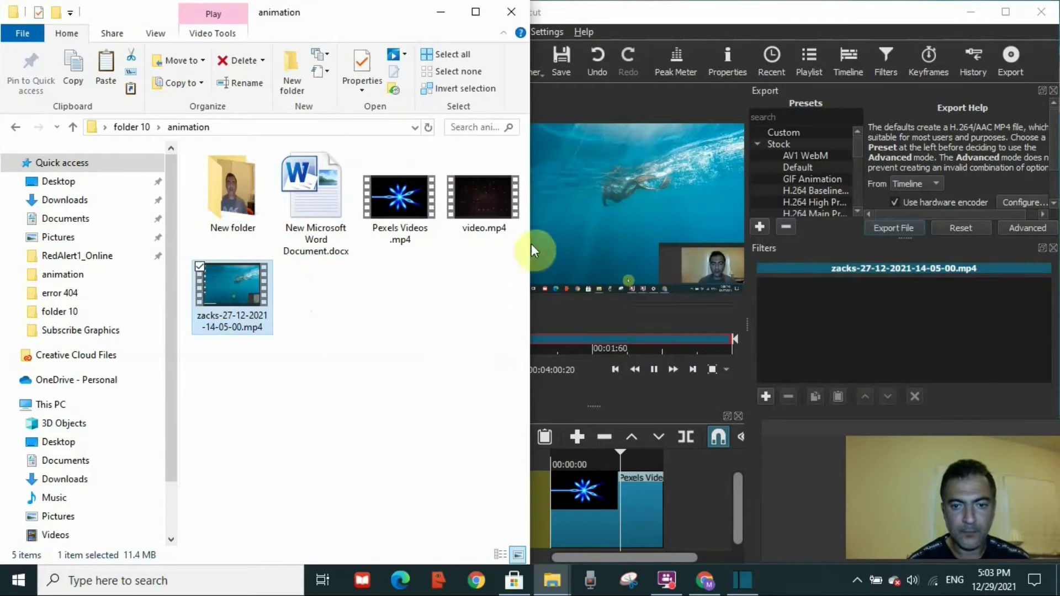
click(647, 369)
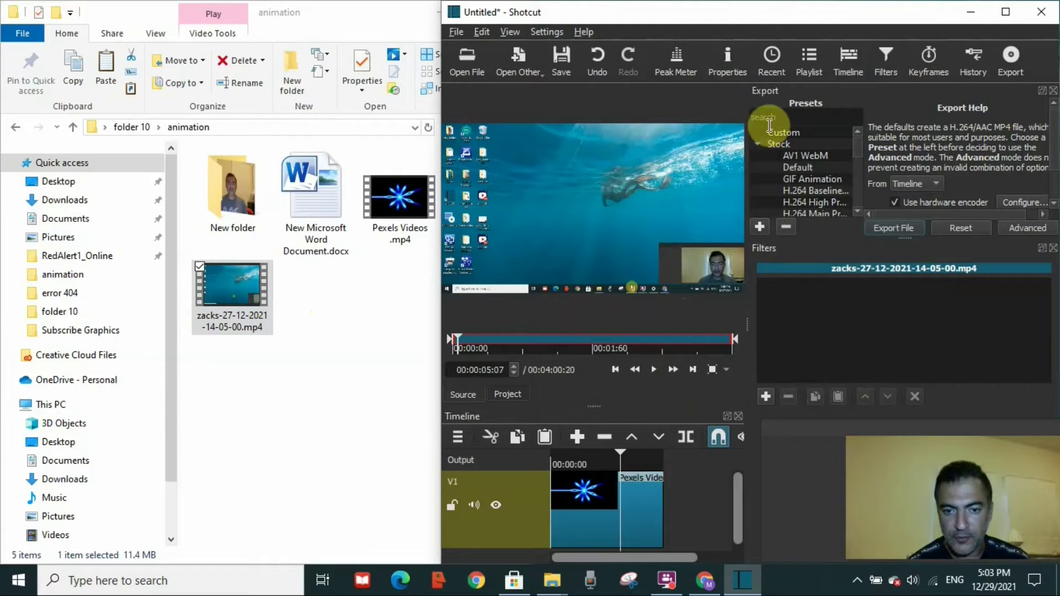
mouse_move(233, 308)
mouse_down()
mouse_move(659, 509)
mouse_move(630, 580)
mouse_move(528, 485)
mouse_move(247, 312)
mouse_up()
- Add a video track via Track Operations and drop the zacks recording onto the new V2 track
drag(740, 499, 739, 531)
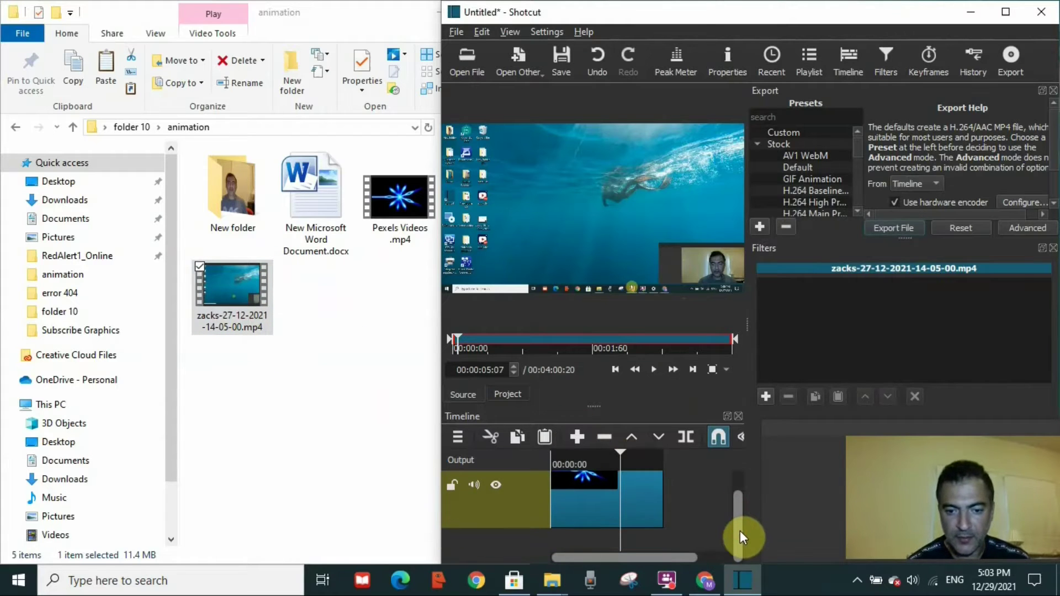
right_click(508, 540)
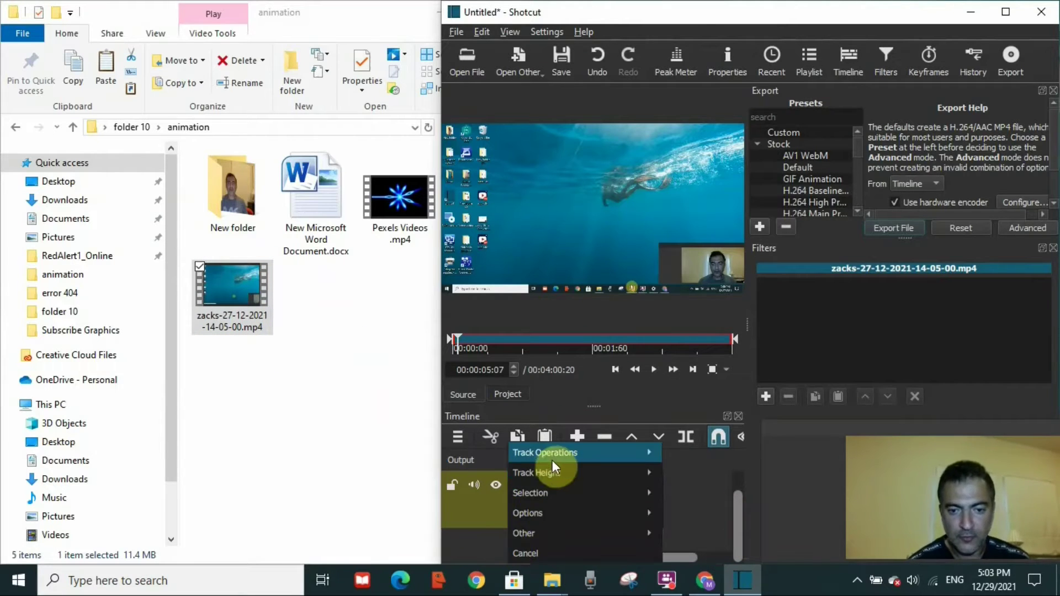
mouse_move(555, 455)
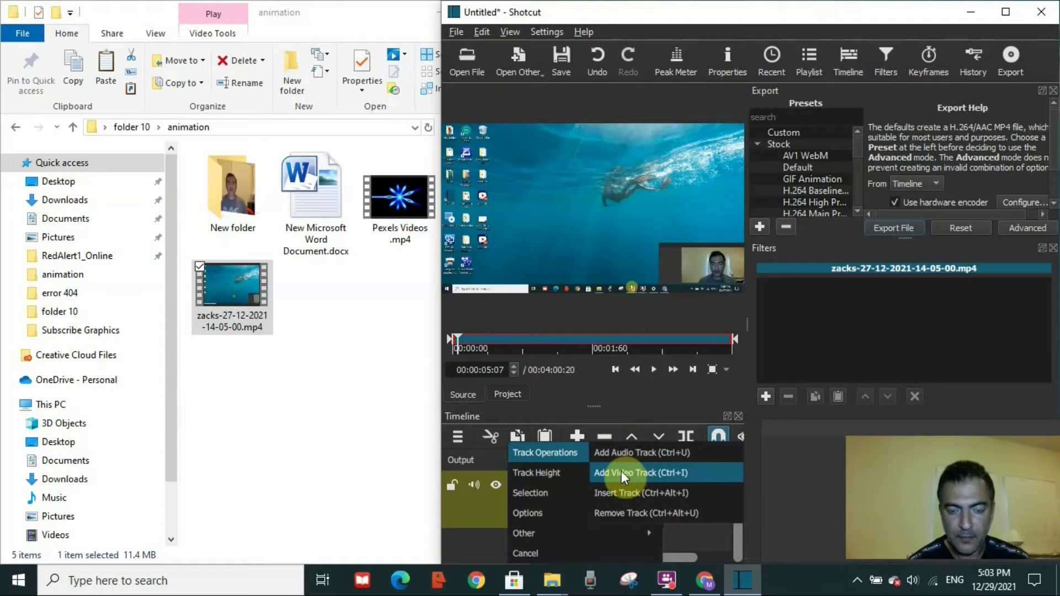
mouse_move(527, 513)
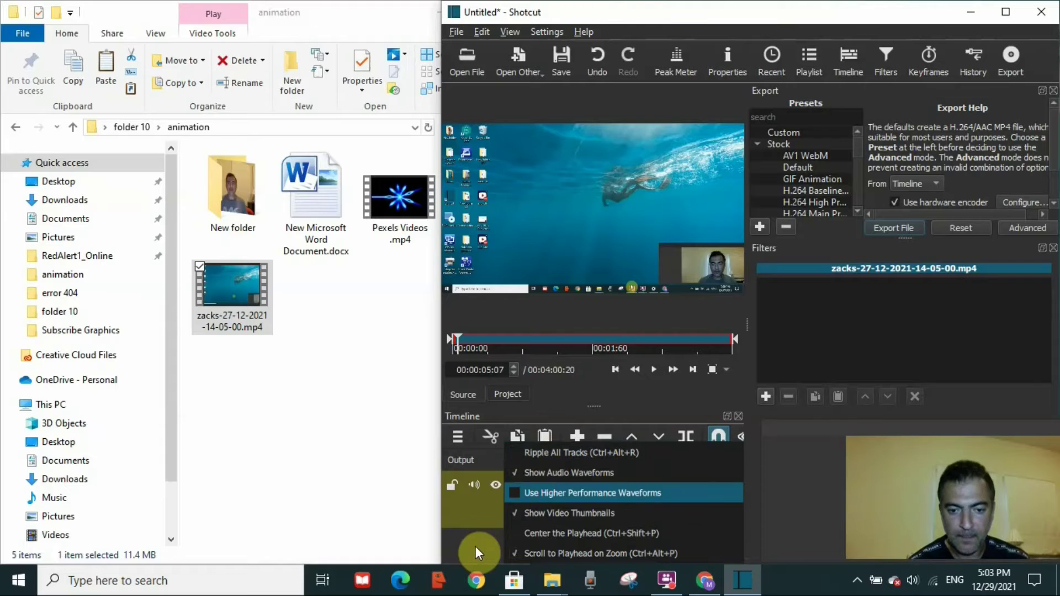
click(474, 552)
right_click(475, 546)
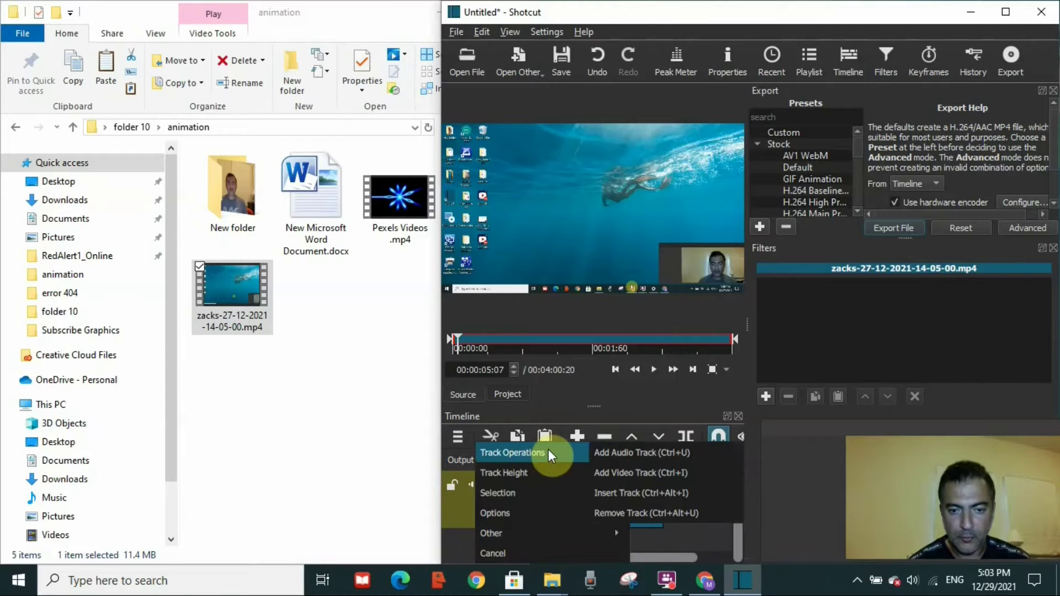
click(617, 473)
mouse_move(738, 501)
mouse_down()
mouse_move(737, 535)
mouse_move(733, 485)
mouse_up()
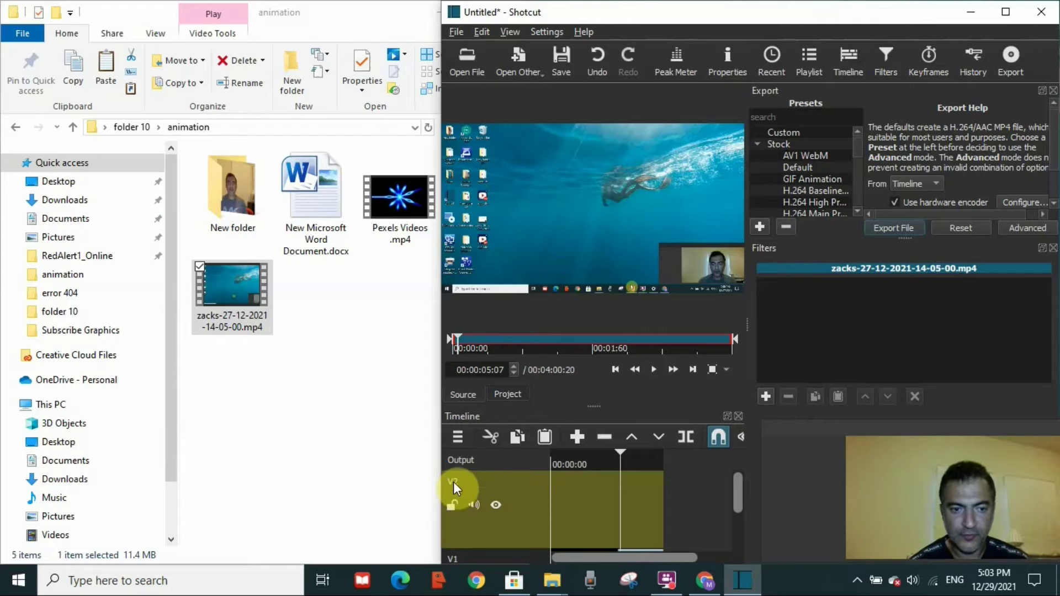
drag(238, 309, 617, 523)
- Skip the edit-friendly conversion, maximize Shotcut, and mute the V2 track's audio
click(864, 375)
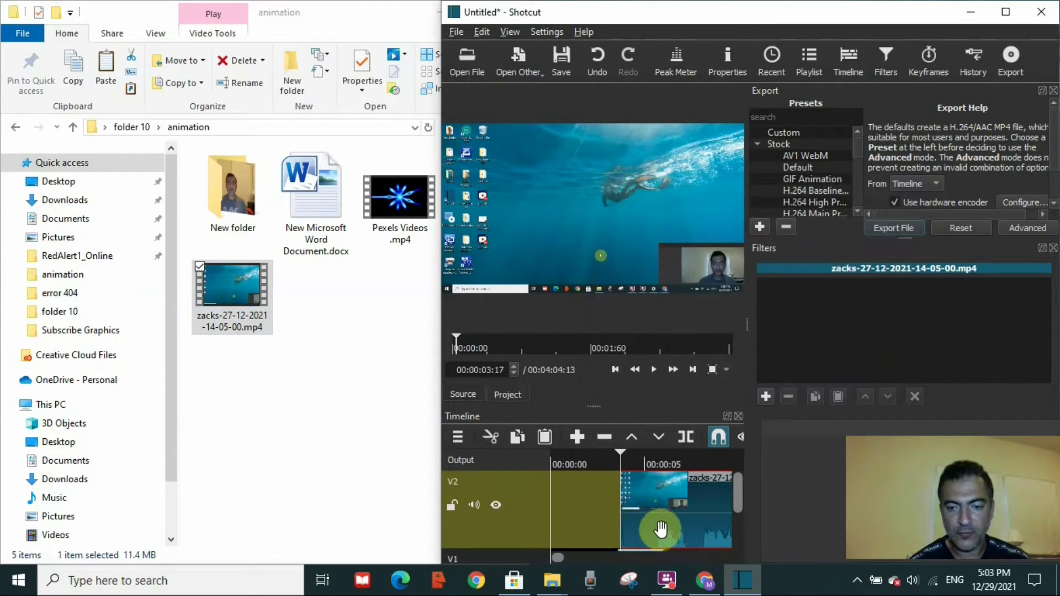
click(1005, 12)
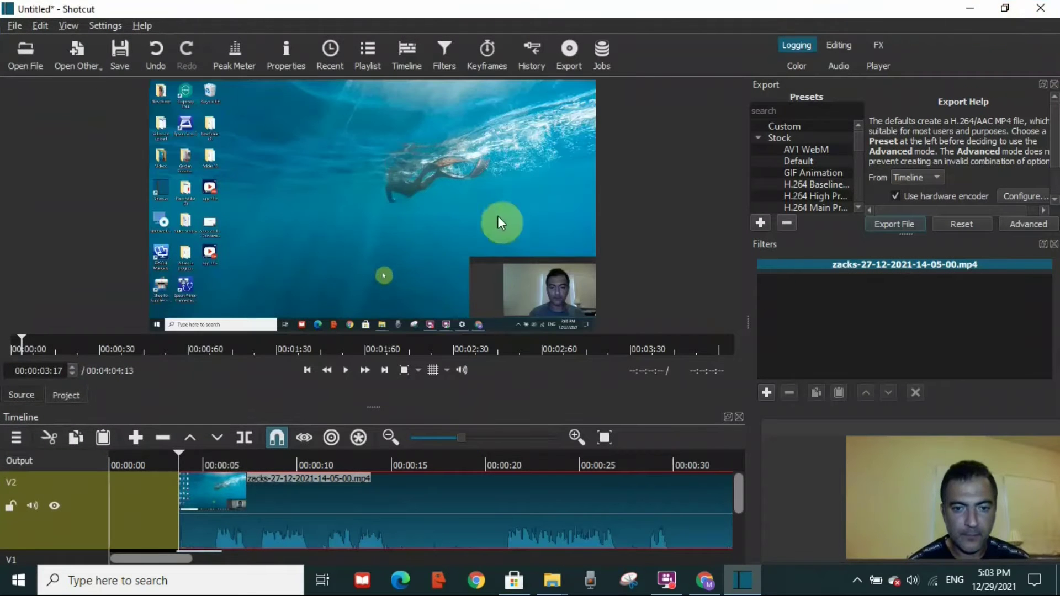
click(460, 372)
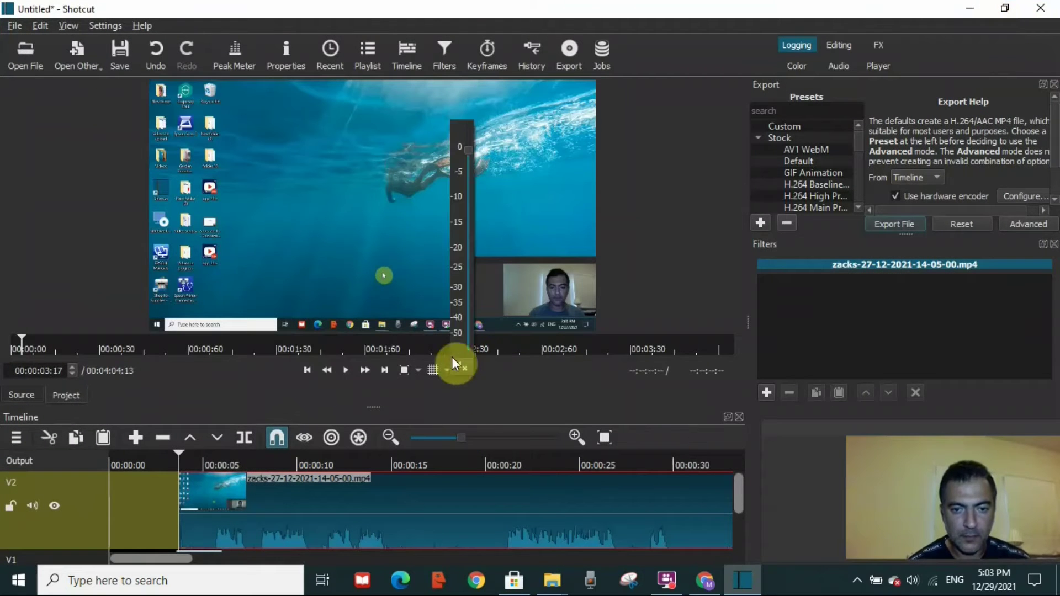
click(625, 231)
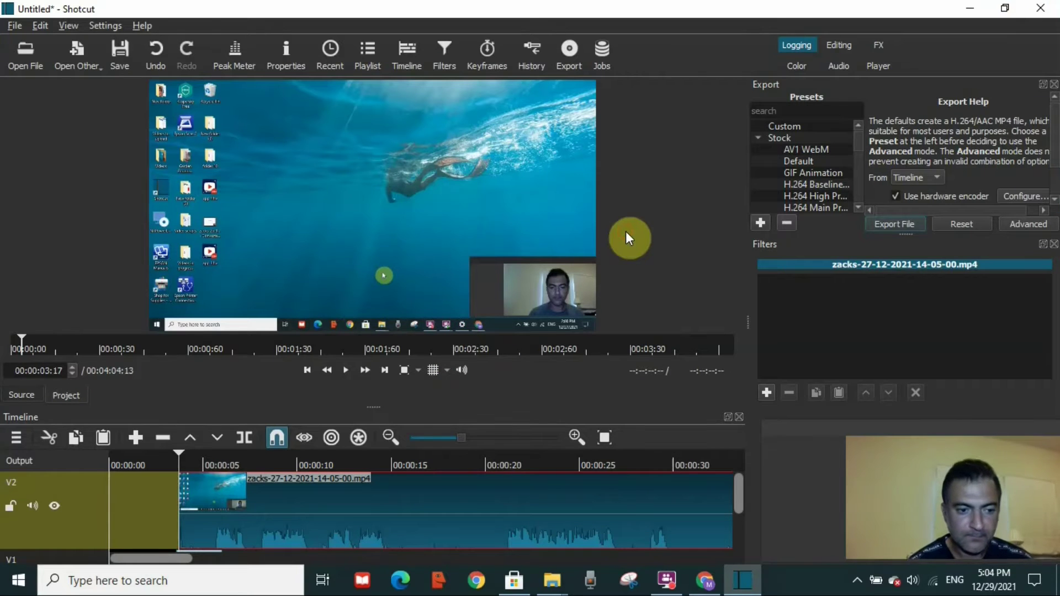
mouse_move(737, 501)
mouse_down()
mouse_move(736, 520)
mouse_move(737, 503)
mouse_up()
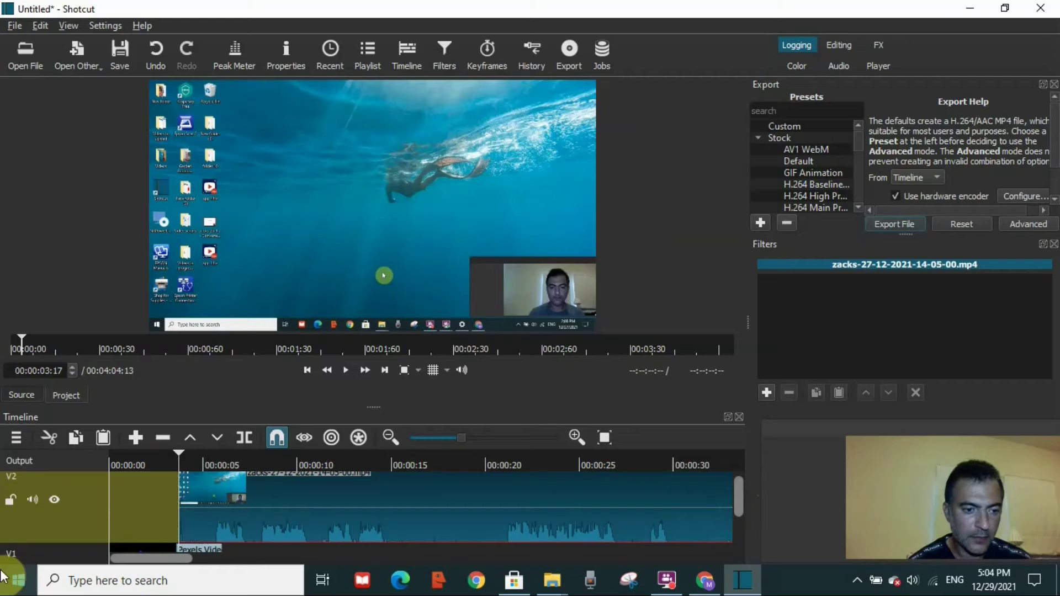
click(32, 495)
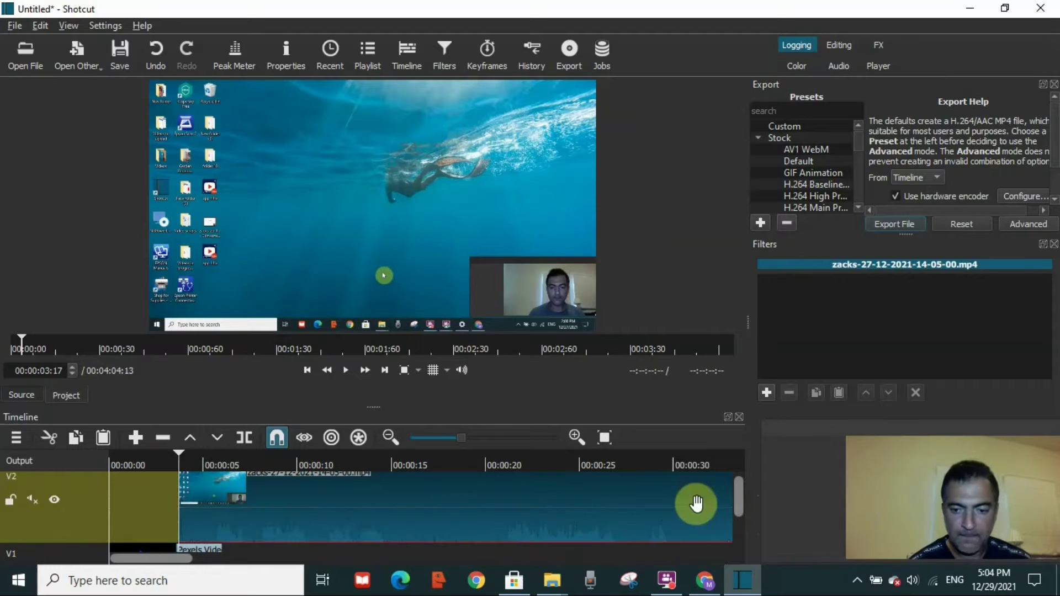
drag(741, 504, 740, 532)
- Move the zacks clip down onto V1 and slide it to the start of the track
click(135, 511)
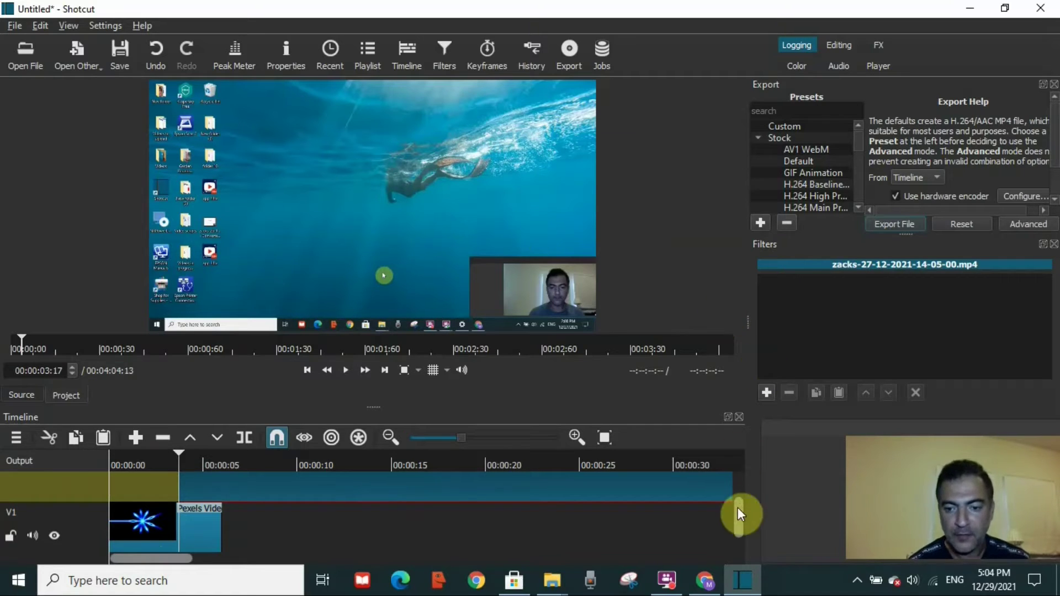
drag(738, 515, 740, 482)
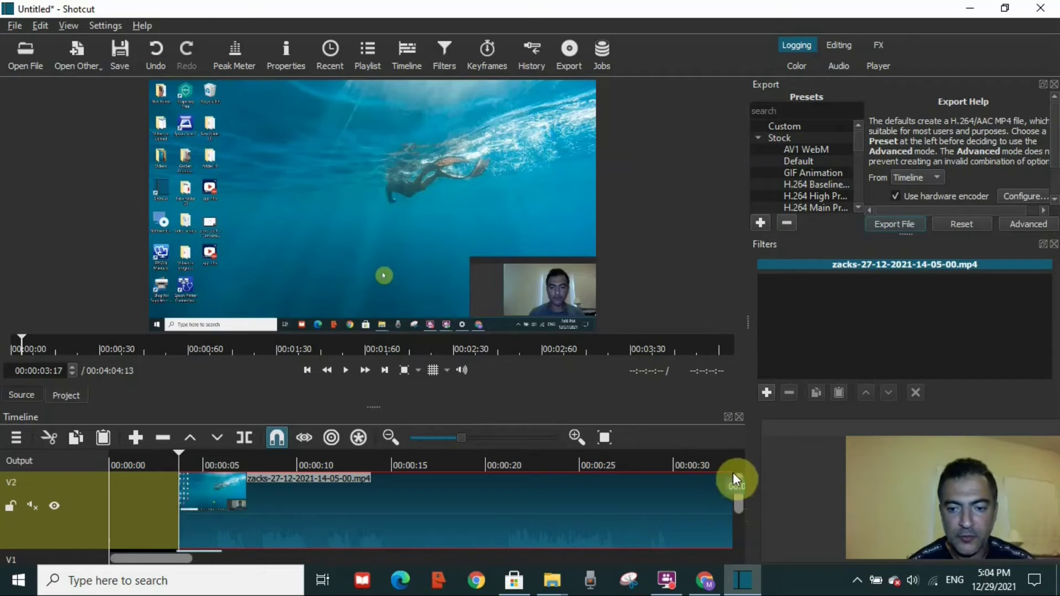
drag(736, 490, 735, 515)
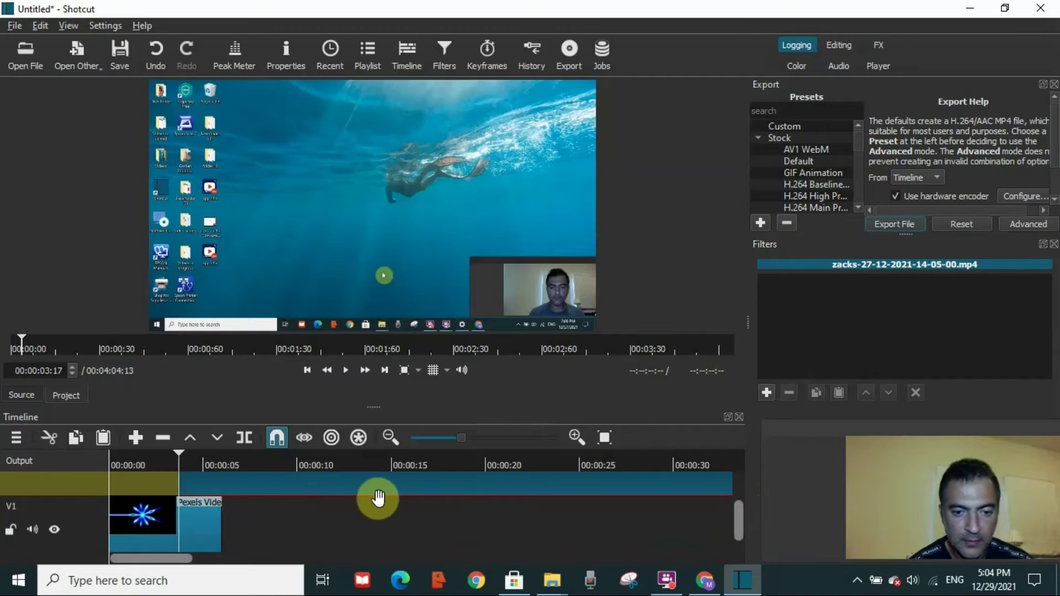
drag(401, 496, 328, 548)
drag(208, 533, 244, 489)
drag(343, 549, 187, 543)
- Place the Pexels clip on the track above V1 instead of inside the zacks clip
drag(226, 500, 440, 504)
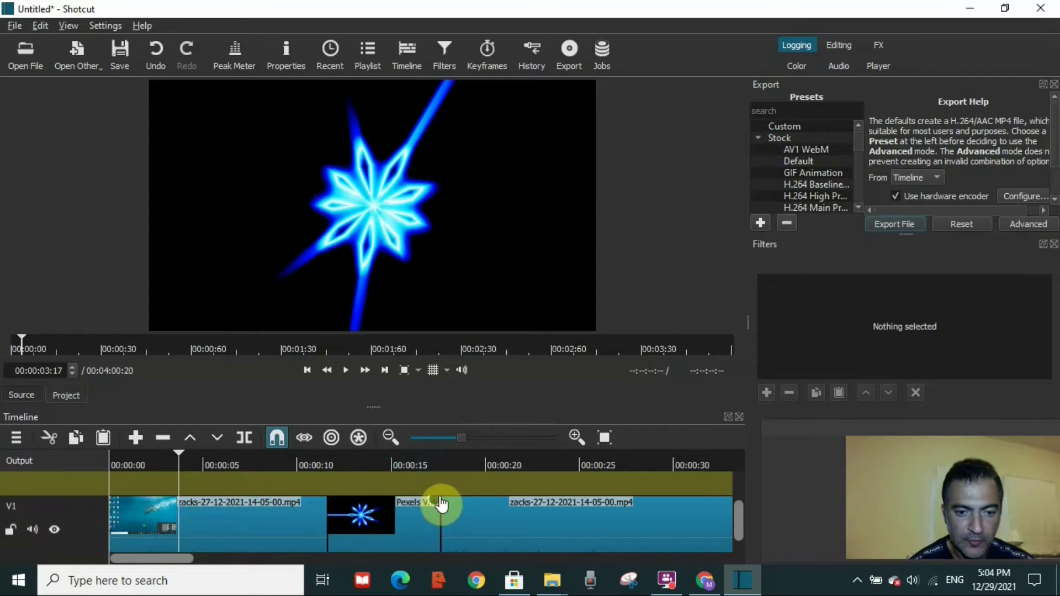
click(155, 48)
drag(194, 504, 375, 500)
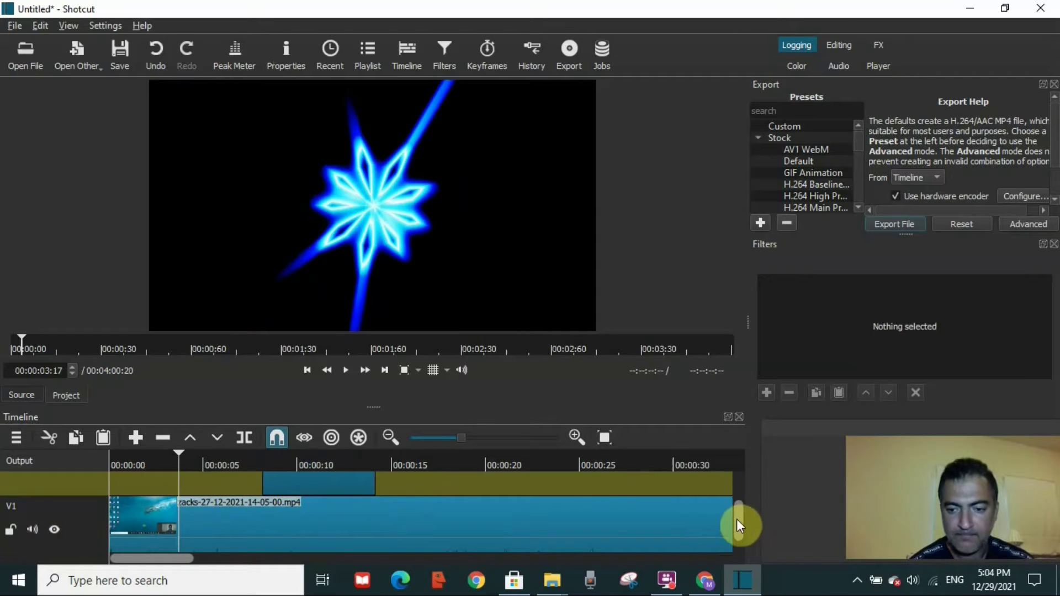
drag(737, 519, 737, 483)
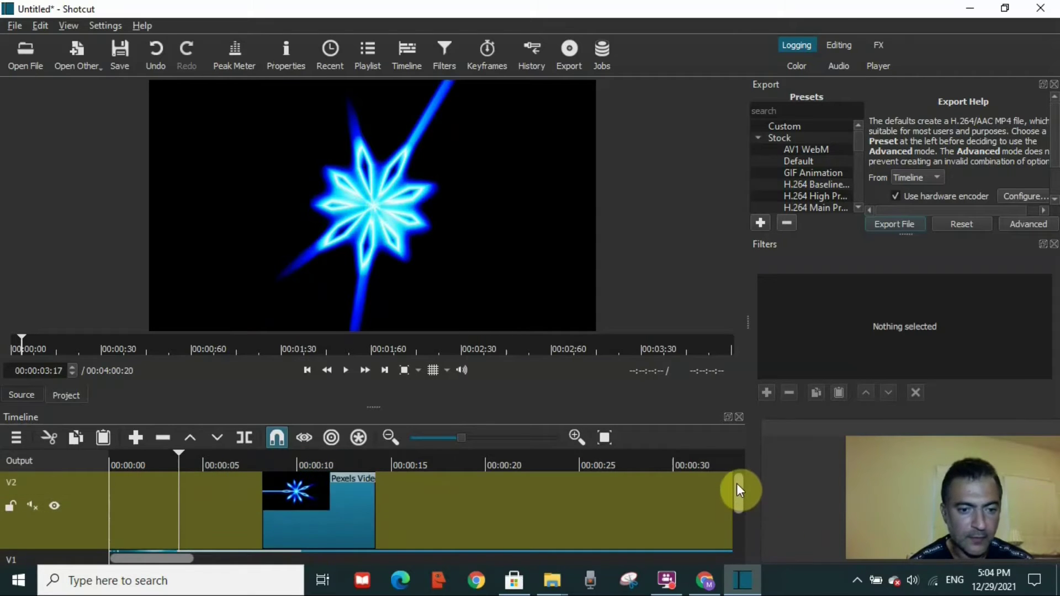
- Select the Pexels clip, zoom the timeline out, and shift the clip to about 12 seconds
click(351, 504)
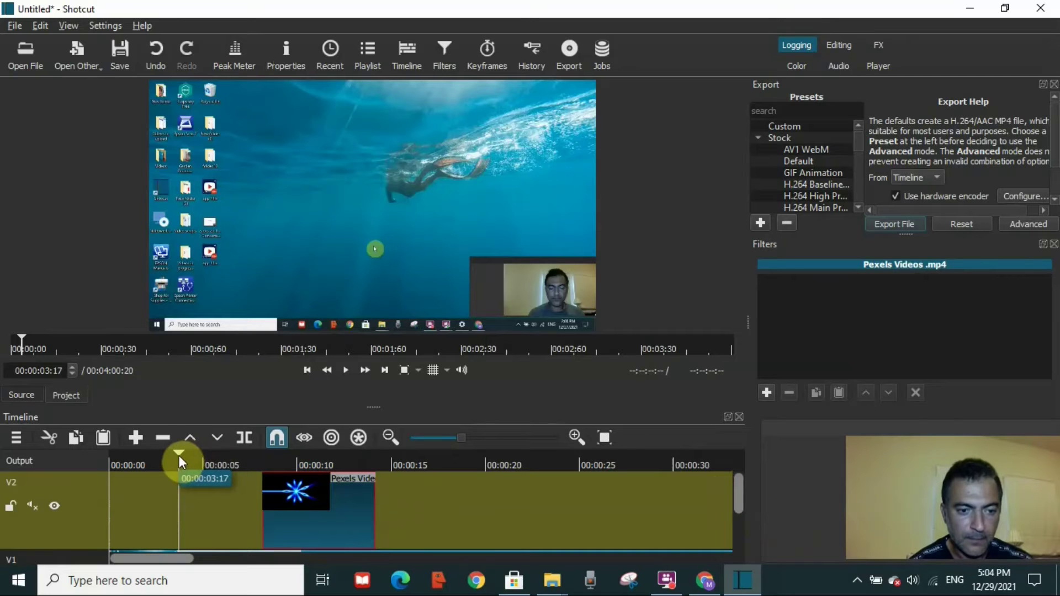
drag(187, 457, 316, 466)
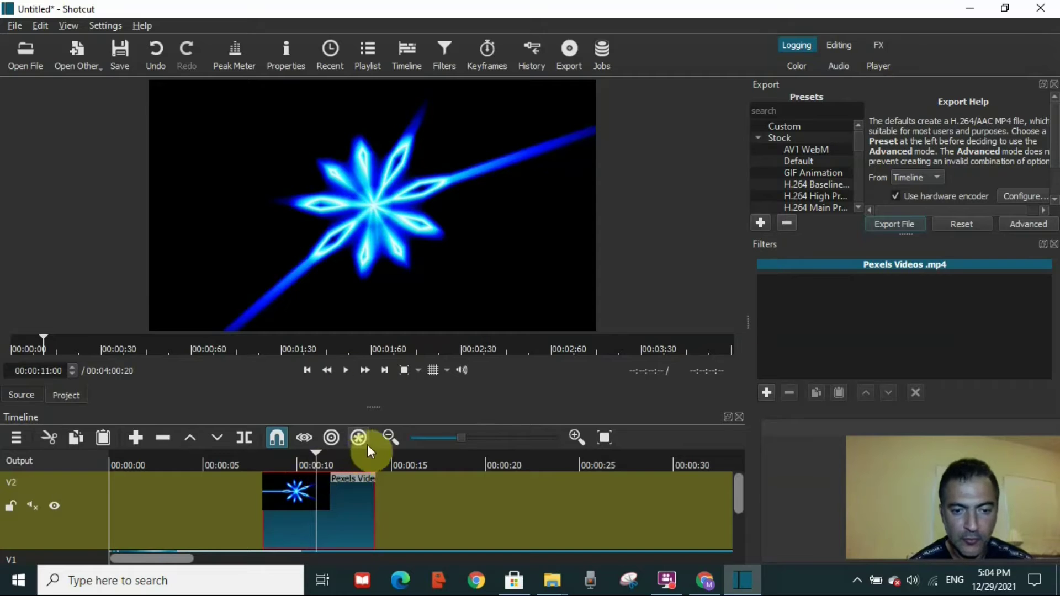
drag(741, 507, 741, 522)
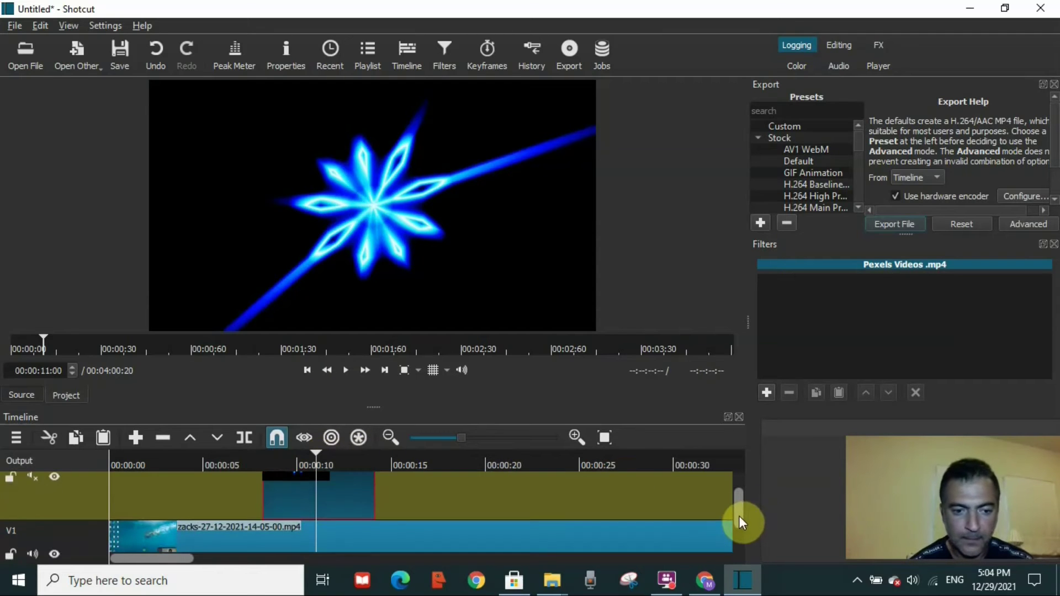
drag(315, 462, 213, 467)
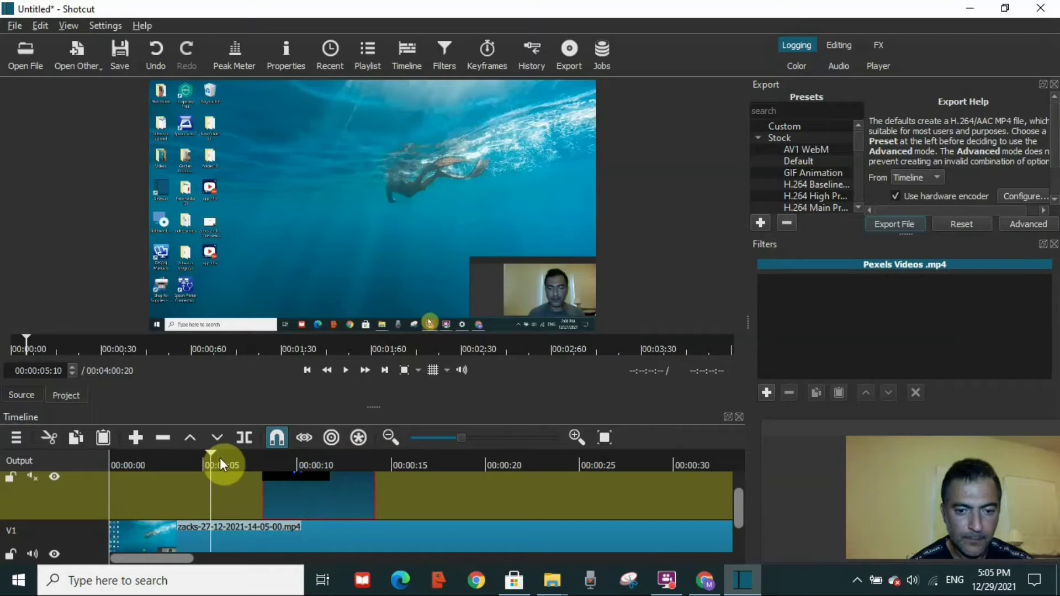
click(389, 437)
click(389, 438)
click(389, 437)
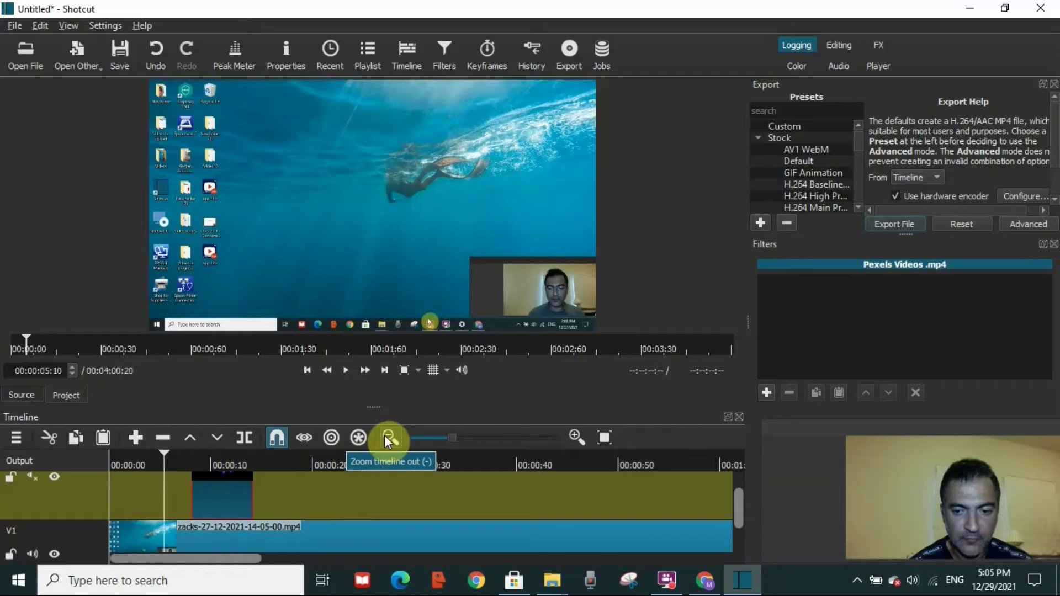
click(388, 438)
drag(188, 499, 284, 498)
- Zoom out to the whole recording and drag the fireworks clip to roughly the one-minute mark
click(390, 437)
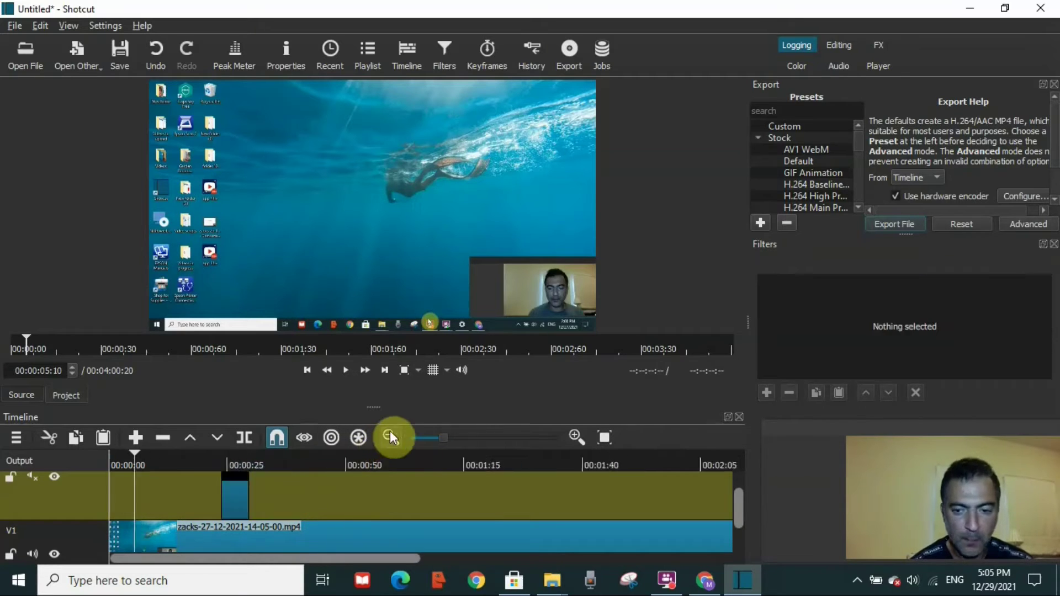
click(390, 436)
click(390, 436)
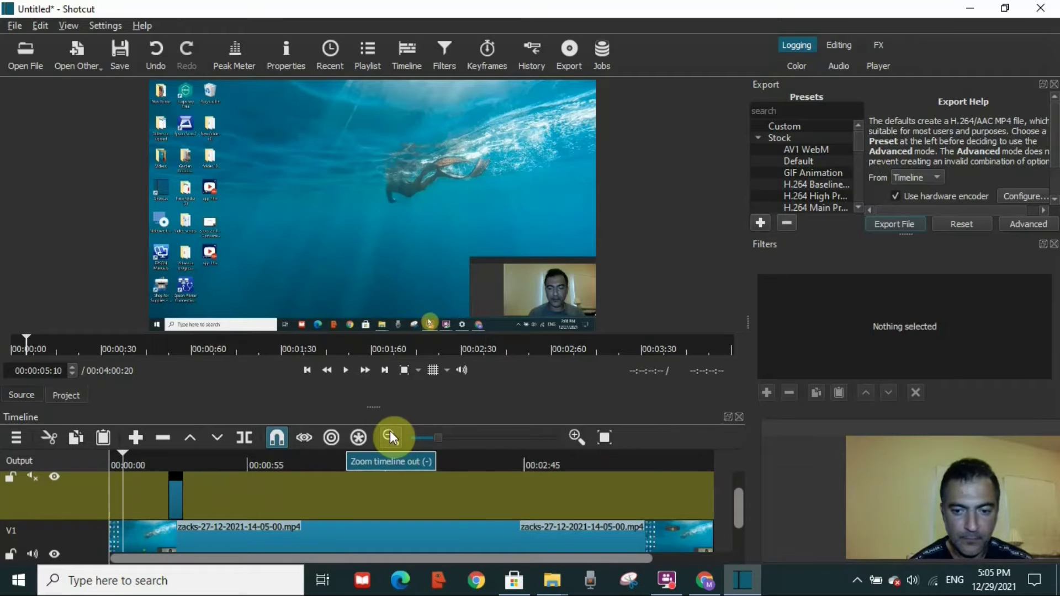
click(390, 437)
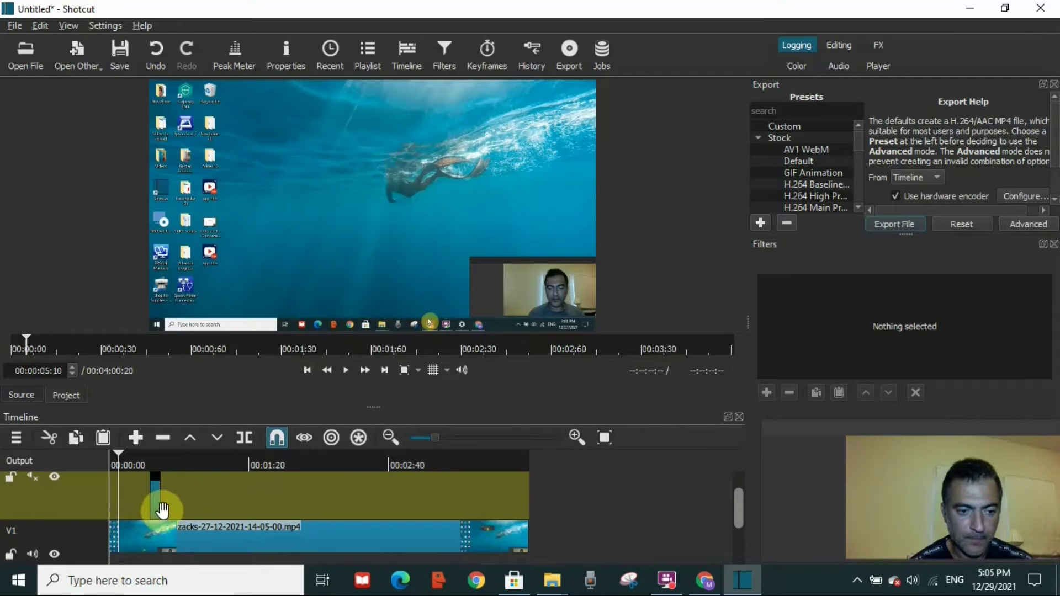
drag(161, 507, 249, 501)
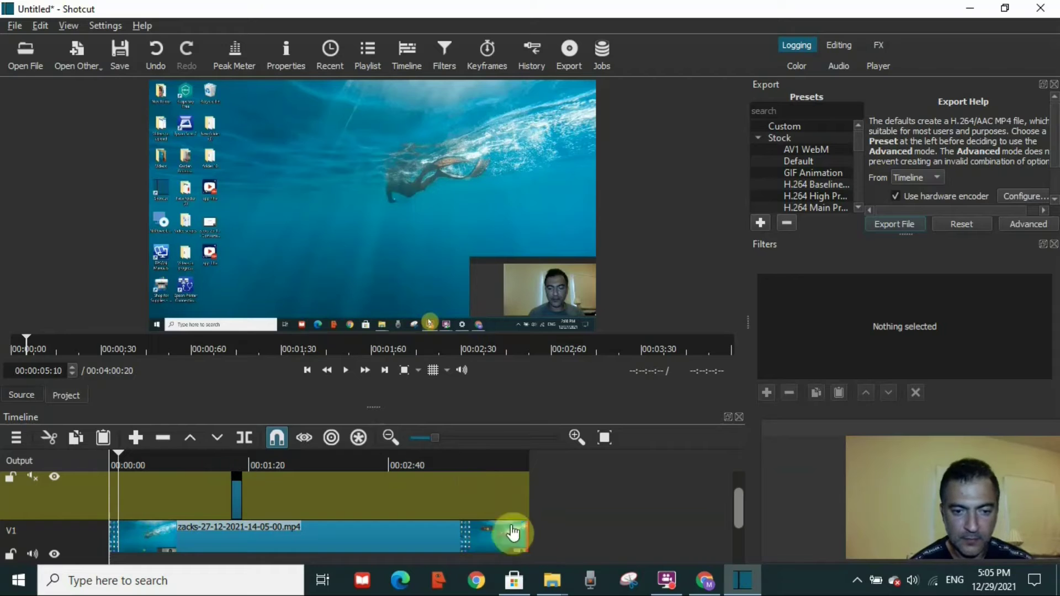
click(575, 436)
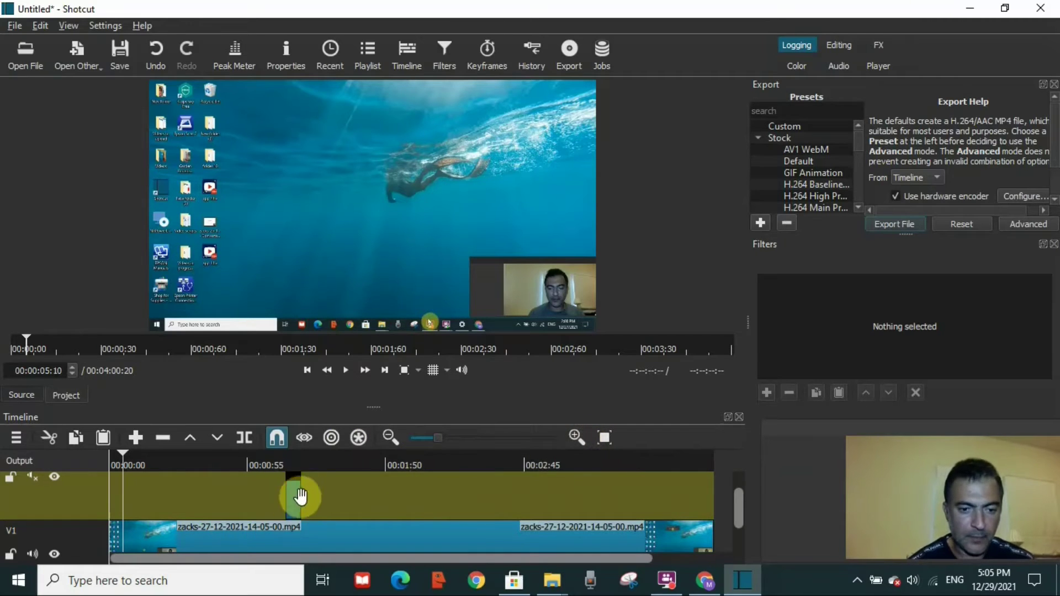
drag(124, 454, 301, 484)
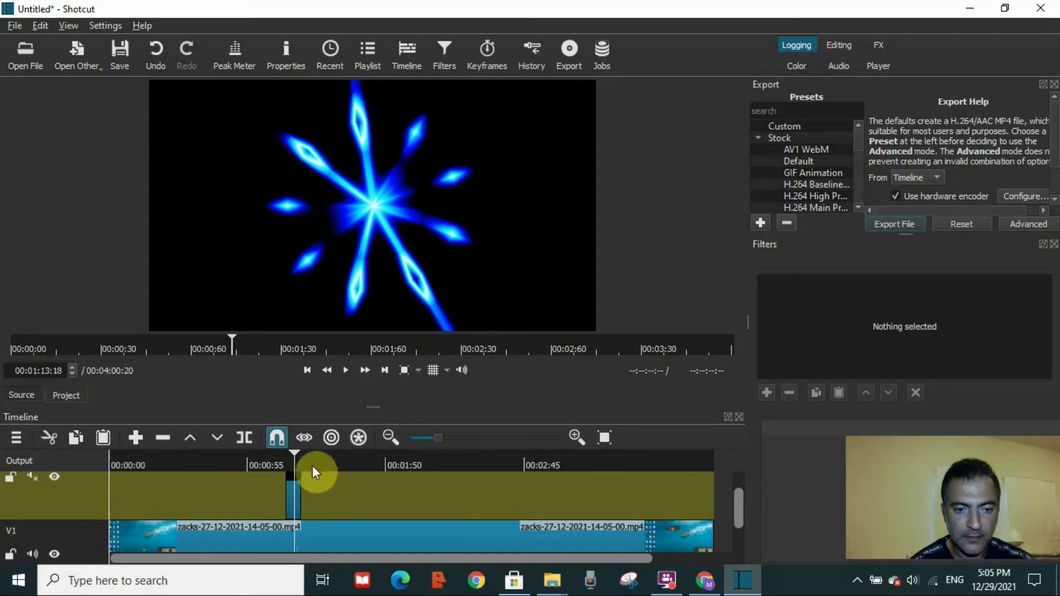
- Select the V2 fireworks clip and add the Size, Position & Rotate video filter
mouse_move(307, 462)
mouse_down()
mouse_move(294, 452)
mouse_move(320, 467)
mouse_move(320, 452)
mouse_move(294, 456)
mouse_up()
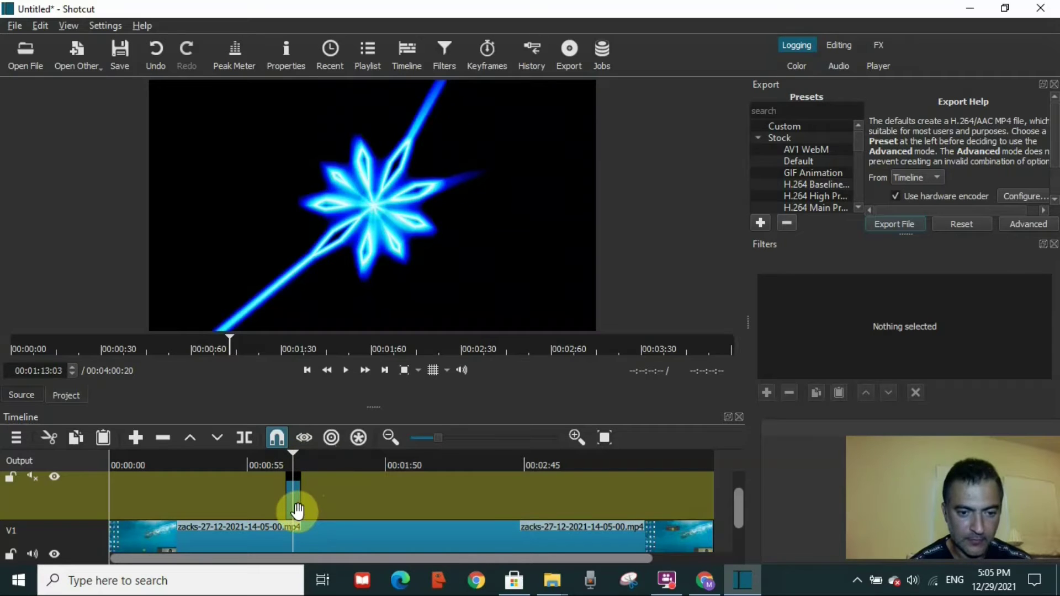
click(298, 511)
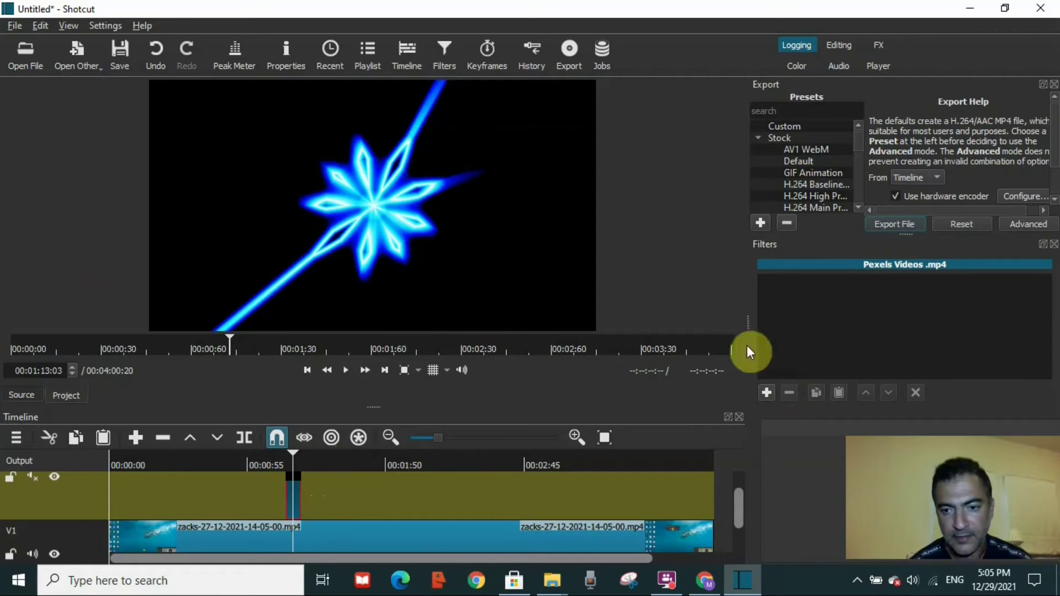
click(767, 392)
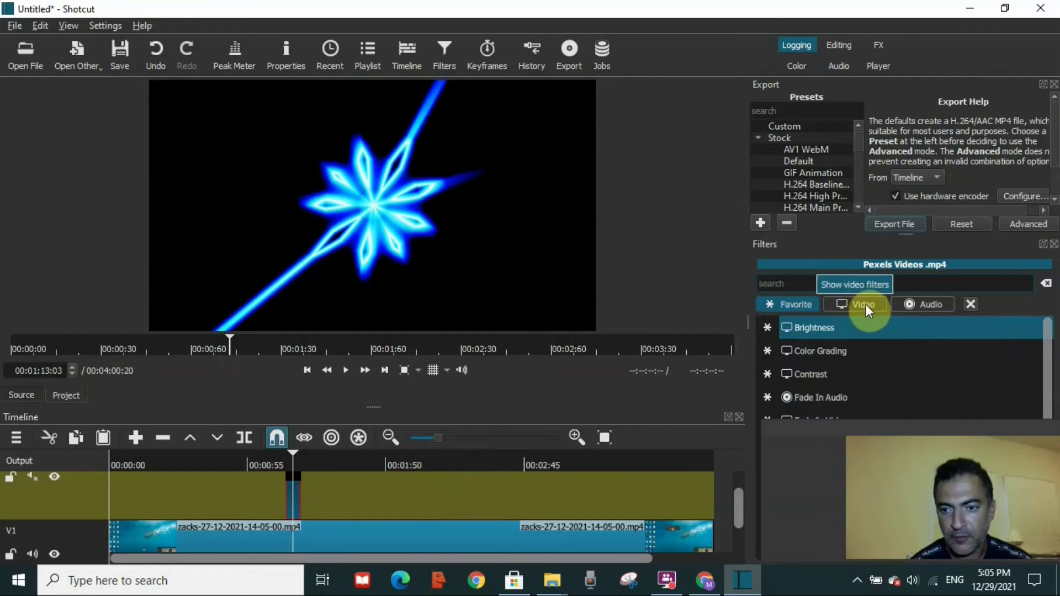
click(845, 307)
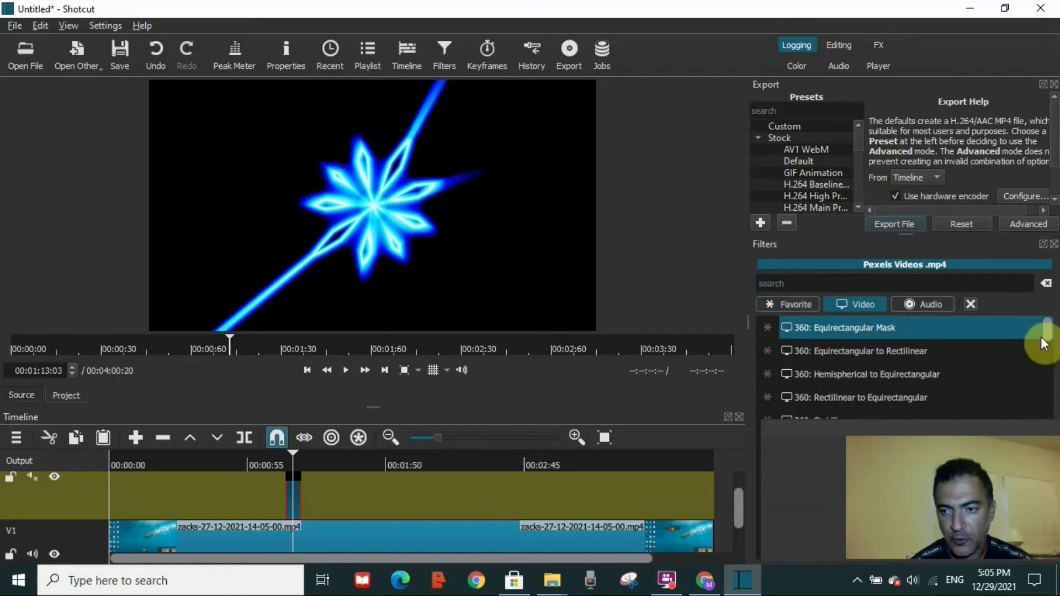
drag(1048, 338, 1048, 544)
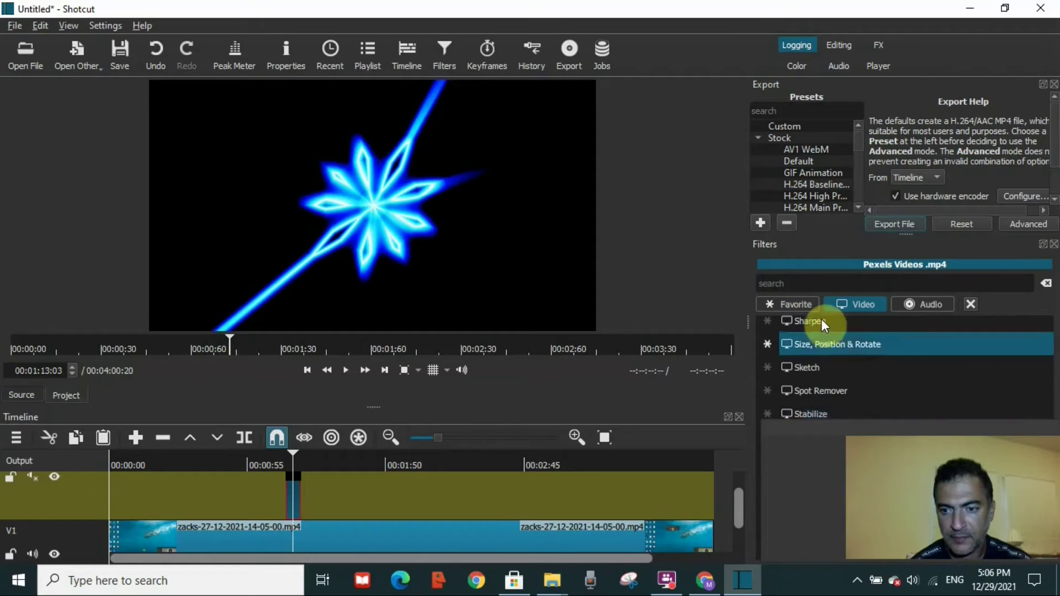
click(822, 321)
click(828, 349)
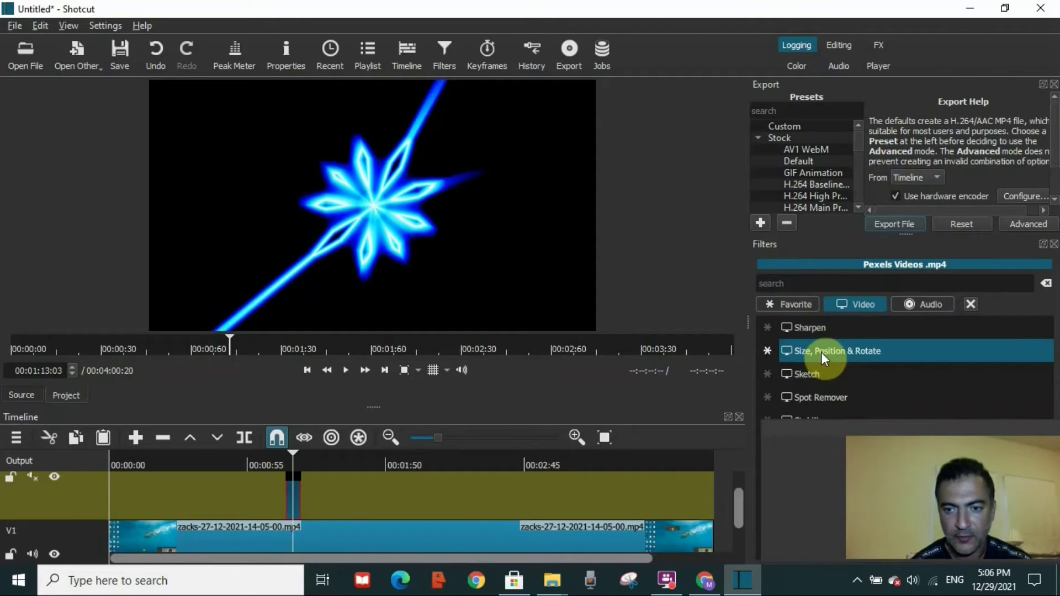
click(821, 352)
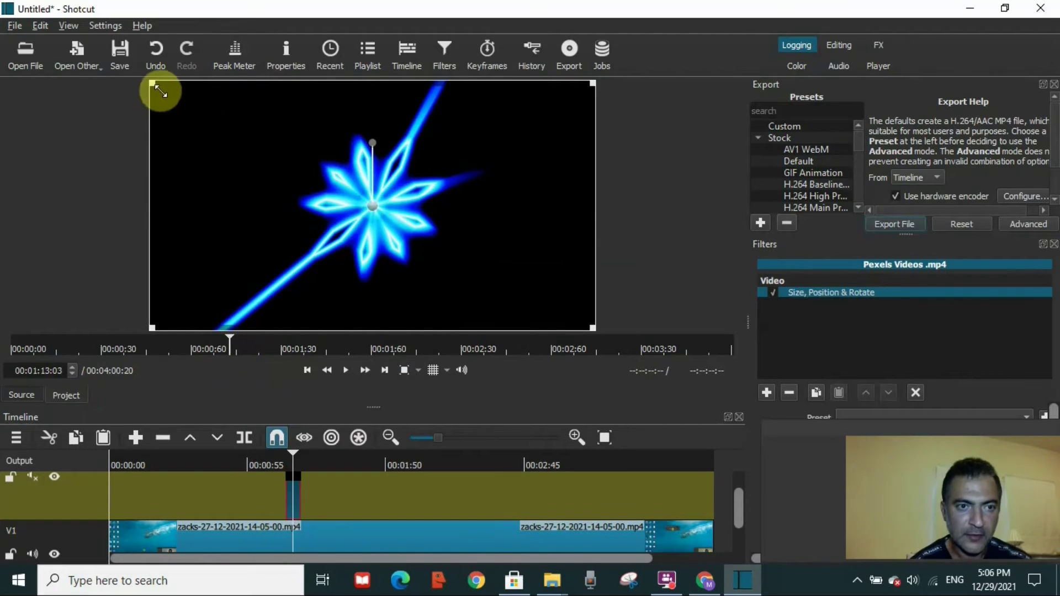
- Shrink the fireworks clip into a small lower-left inset clear of the webcam
drag(159, 88, 551, 267)
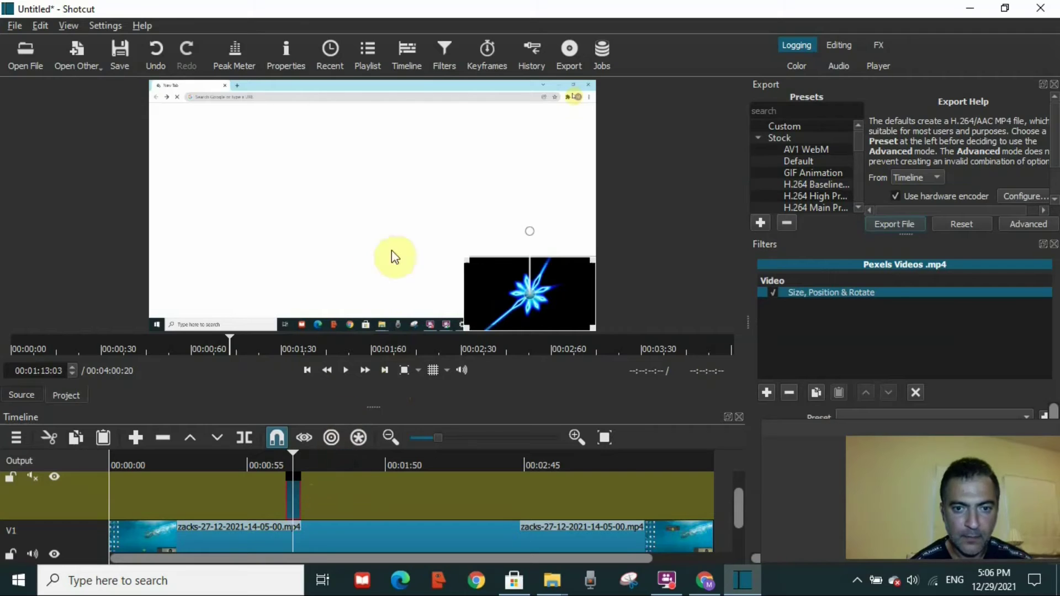
drag(493, 279, 488, 267)
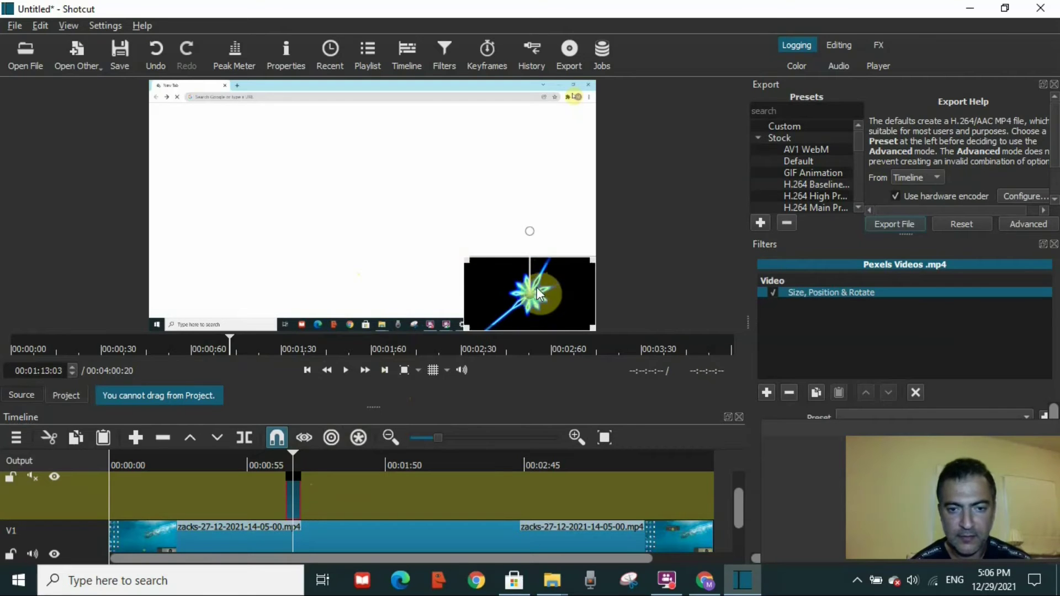
drag(539, 301, 271, 268)
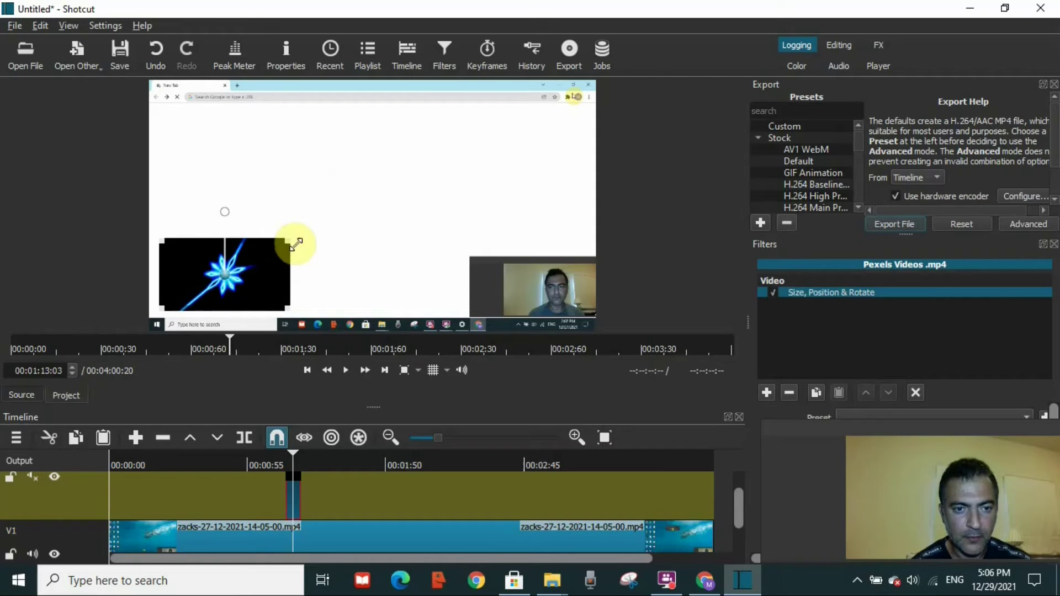
drag(295, 244, 309, 220)
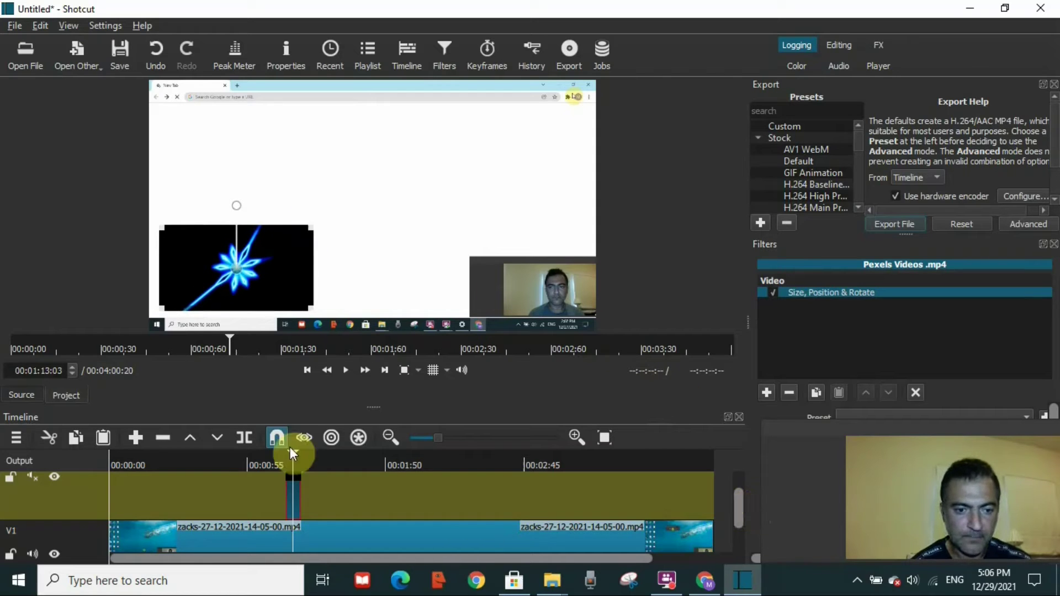
drag(291, 459, 253, 462)
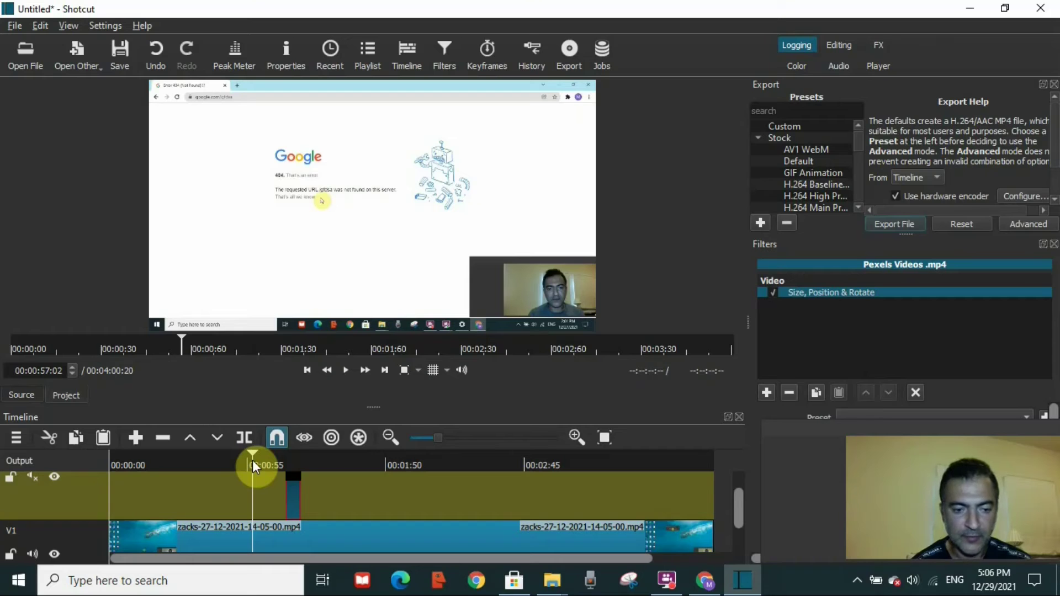
key(space)
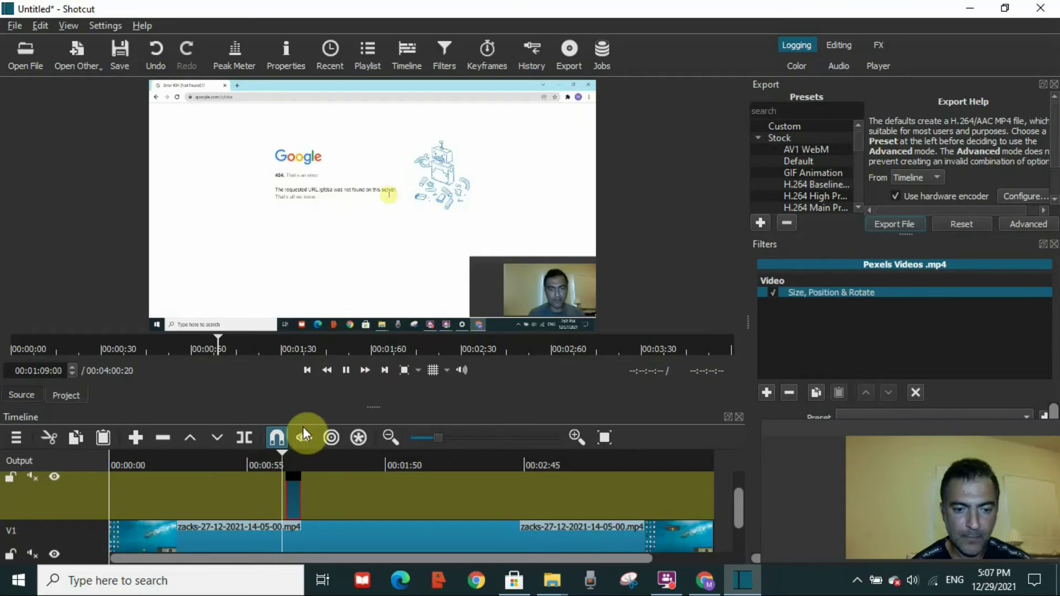
click(292, 456)
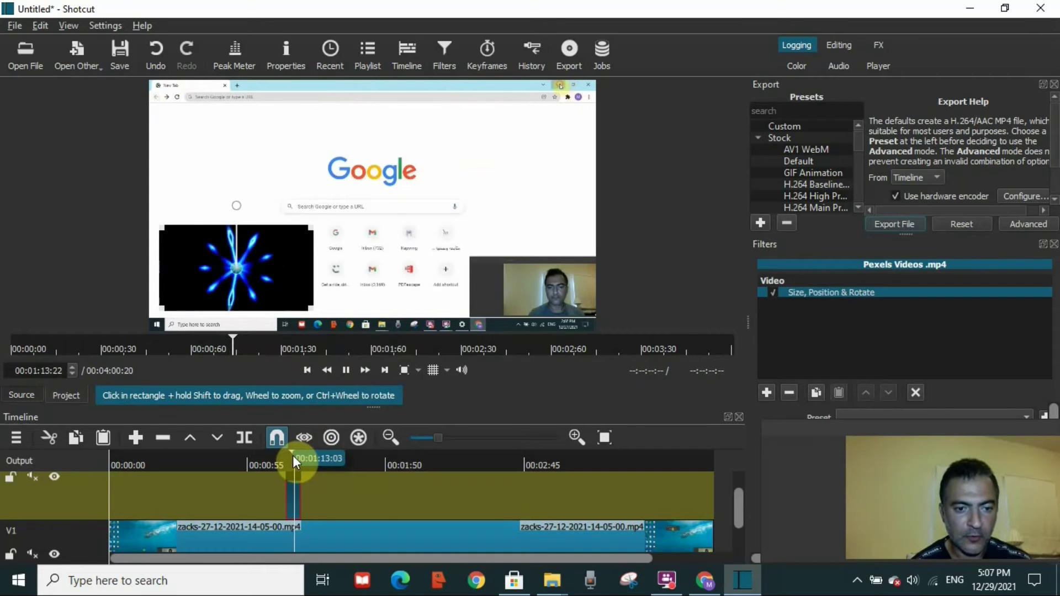
click(303, 500)
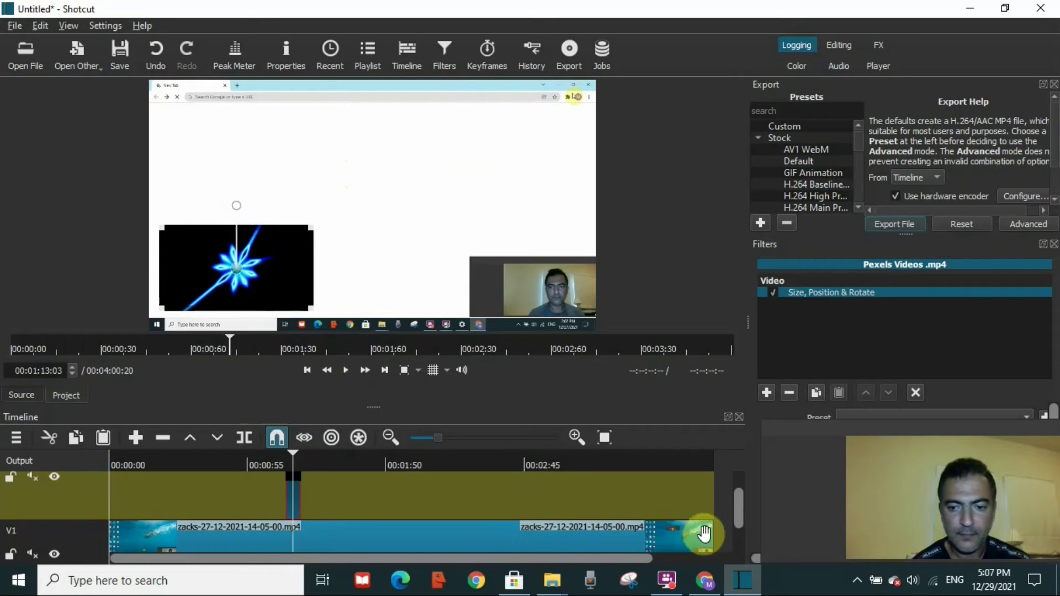
drag(738, 512, 740, 522)
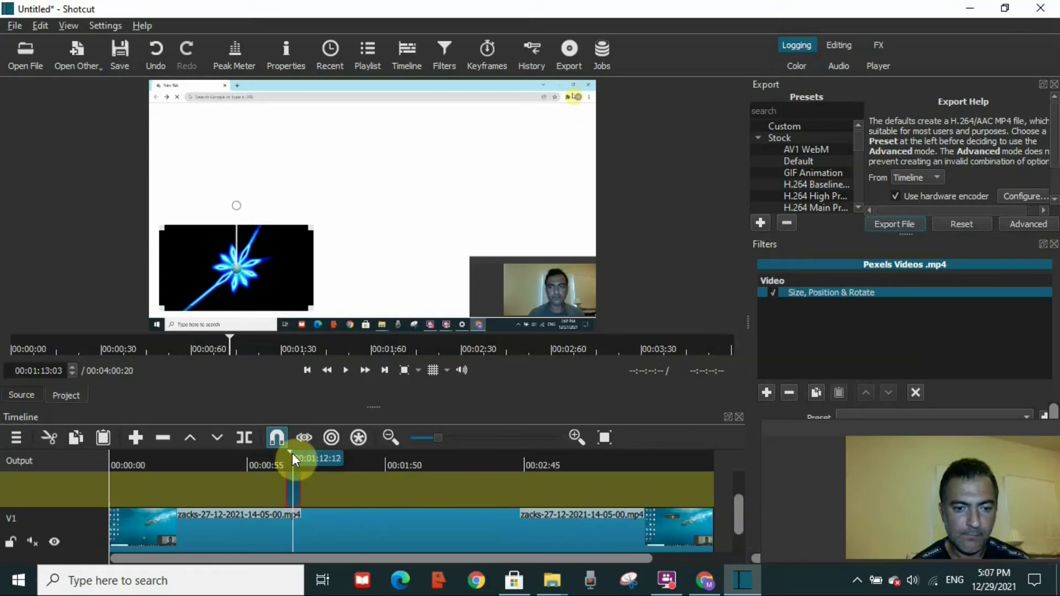
mouse_move(292, 454)
mouse_down()
mouse_move(272, 456)
mouse_move(281, 456)
mouse_up()
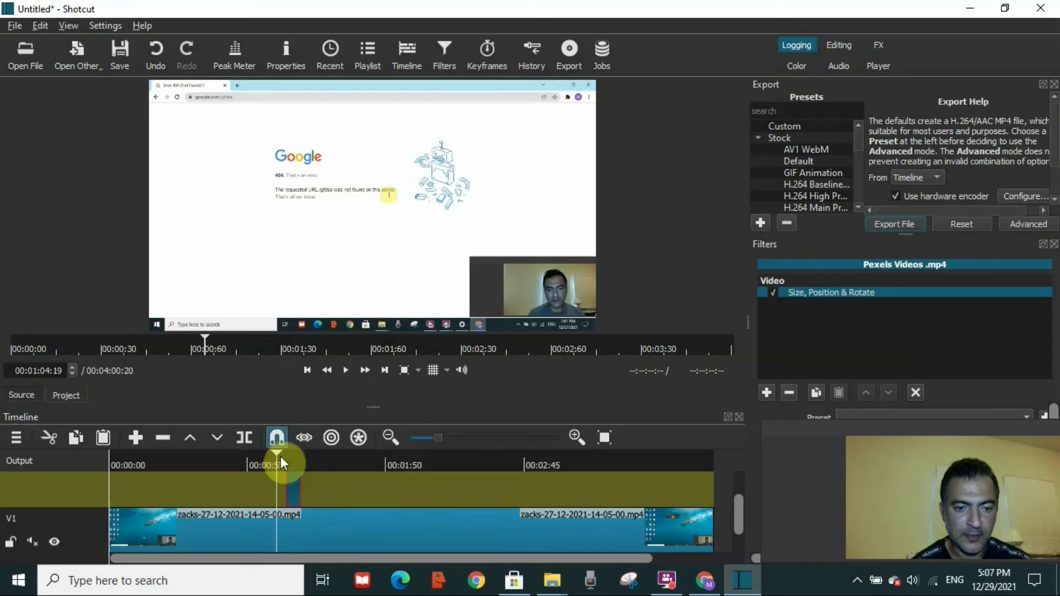
click(346, 371)
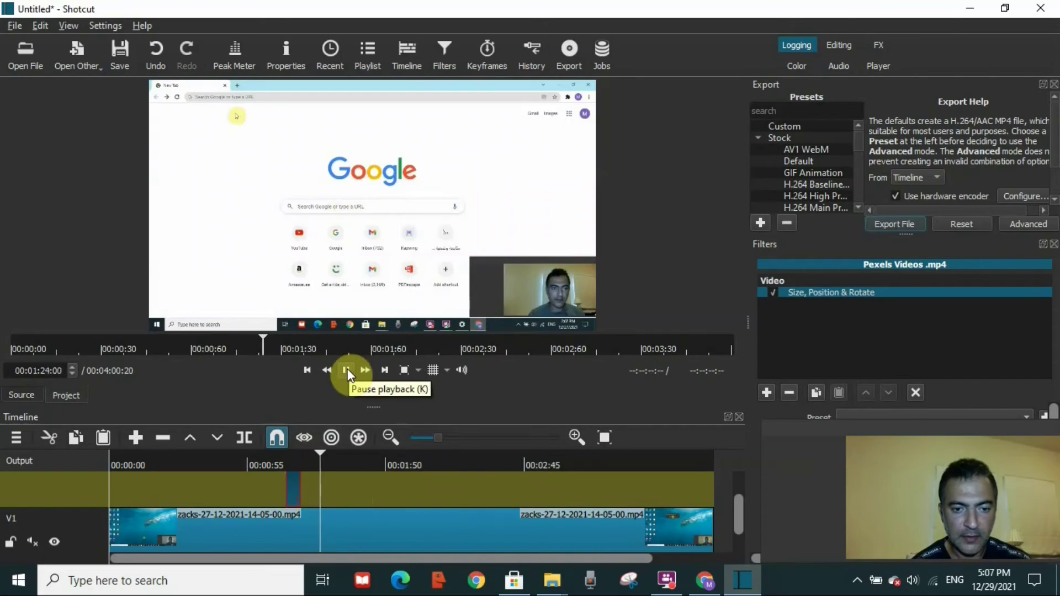
click(347, 370)
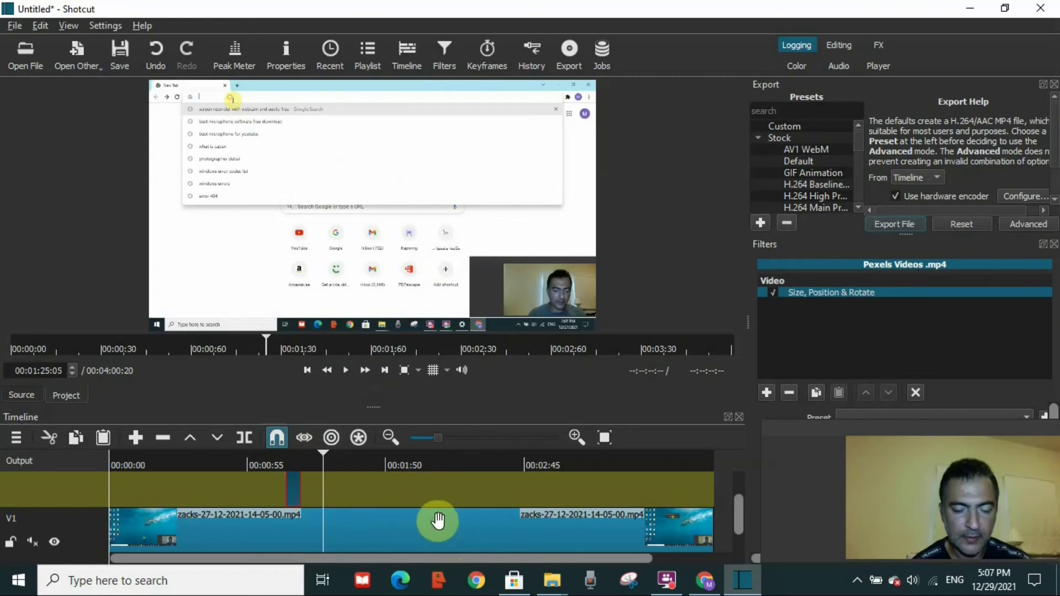
- Split V1 at 00:01:25:05 and 00:01:48:00, lift the middle piece to V2, and close the gap
click(247, 433)
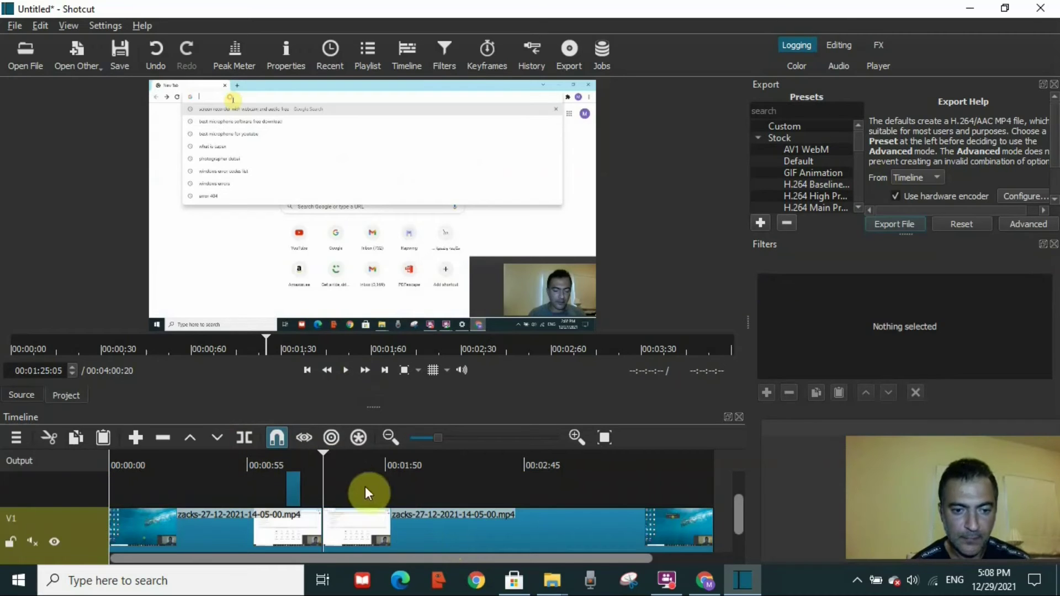
drag(364, 467, 381, 475)
click(243, 436)
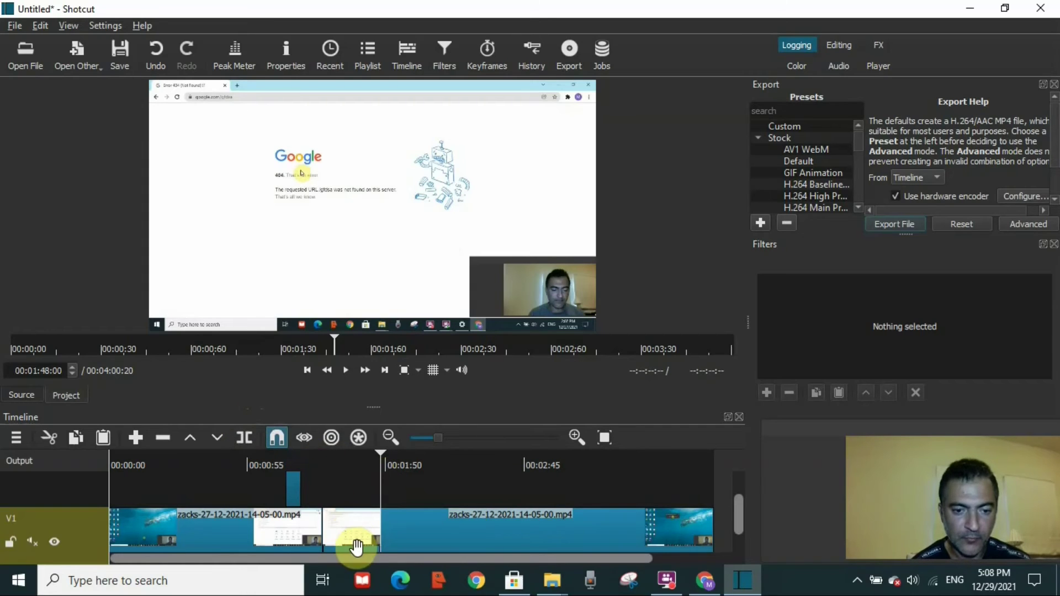
drag(357, 532, 467, 503)
click(473, 540)
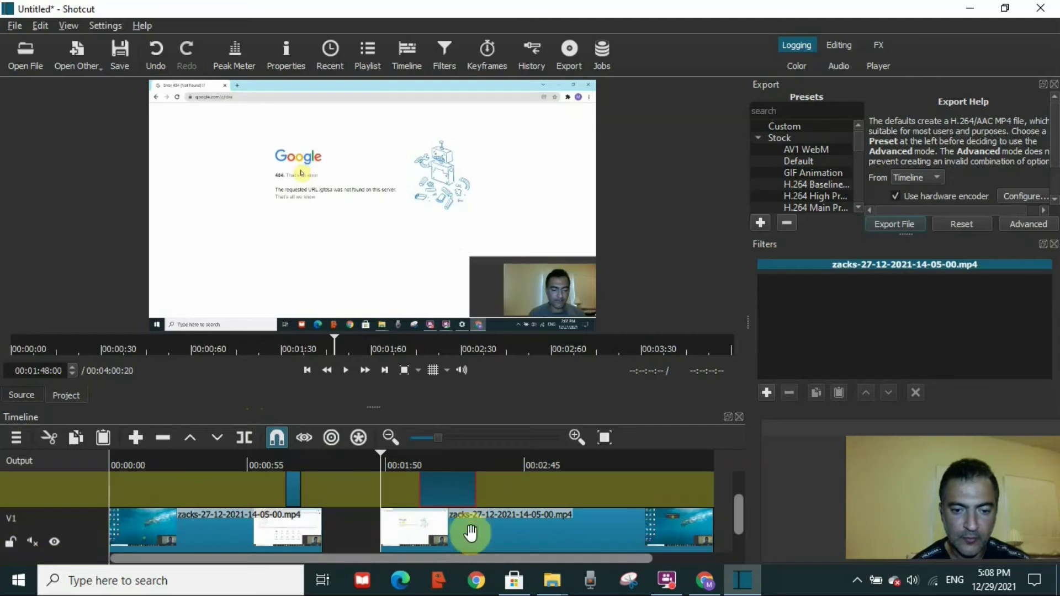
drag(474, 540, 414, 548)
- Add a Size, Position & Rotate filter to the new overlay clip
click(450, 498)
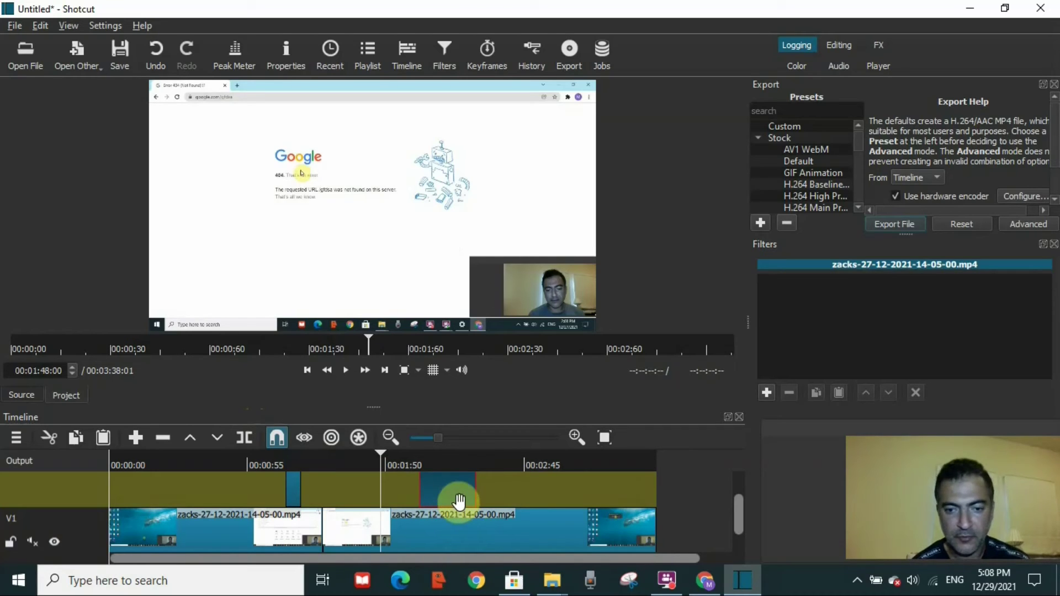
click(767, 392)
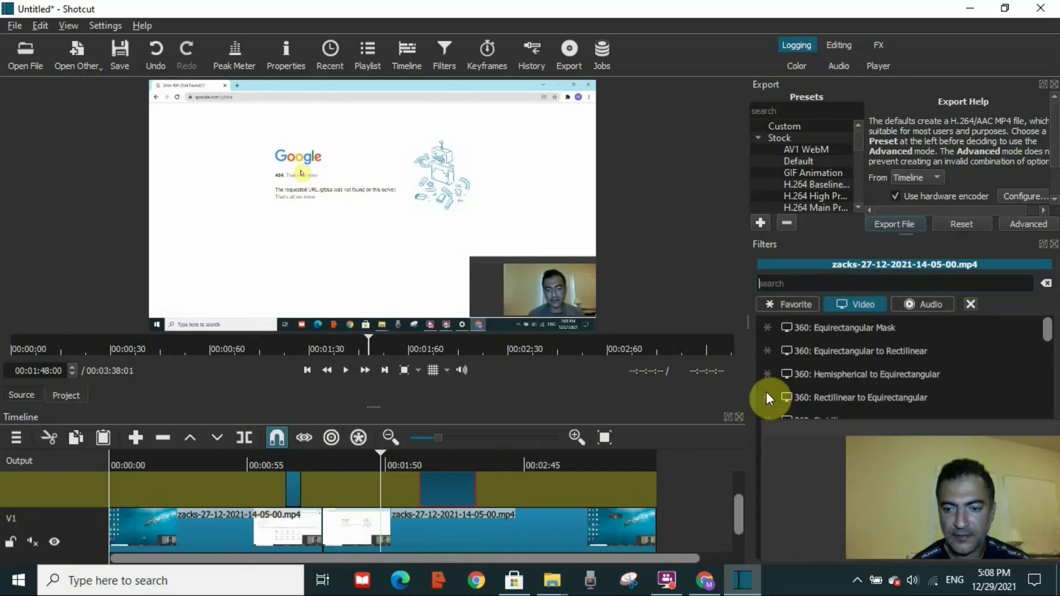
drag(1048, 332, 1042, 540)
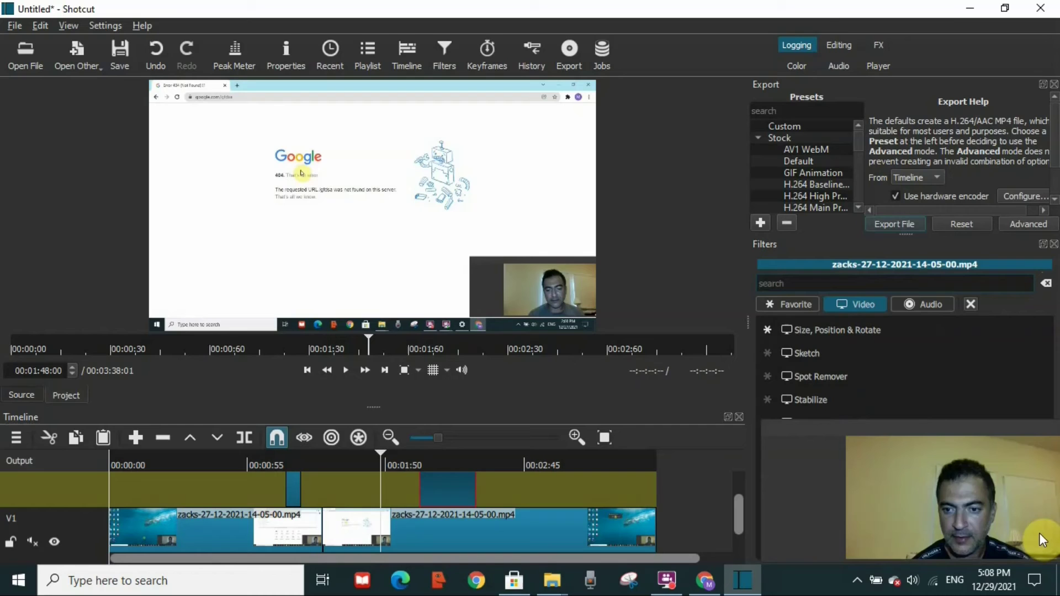
click(857, 330)
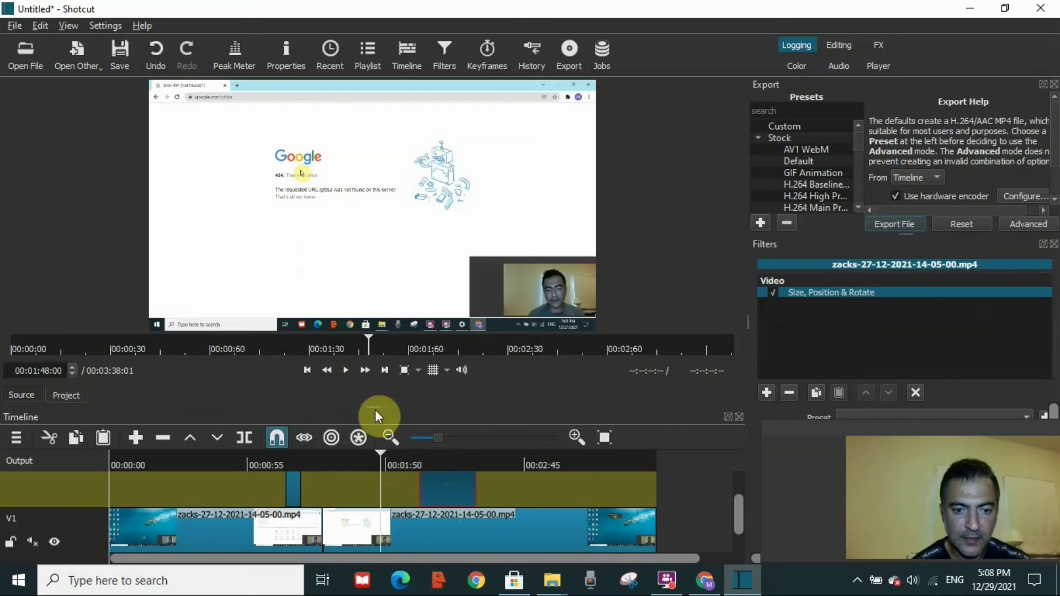
- Shrink the cut-out overlay into a small lower-left inset, then enlarge it slightly
drag(378, 454, 449, 465)
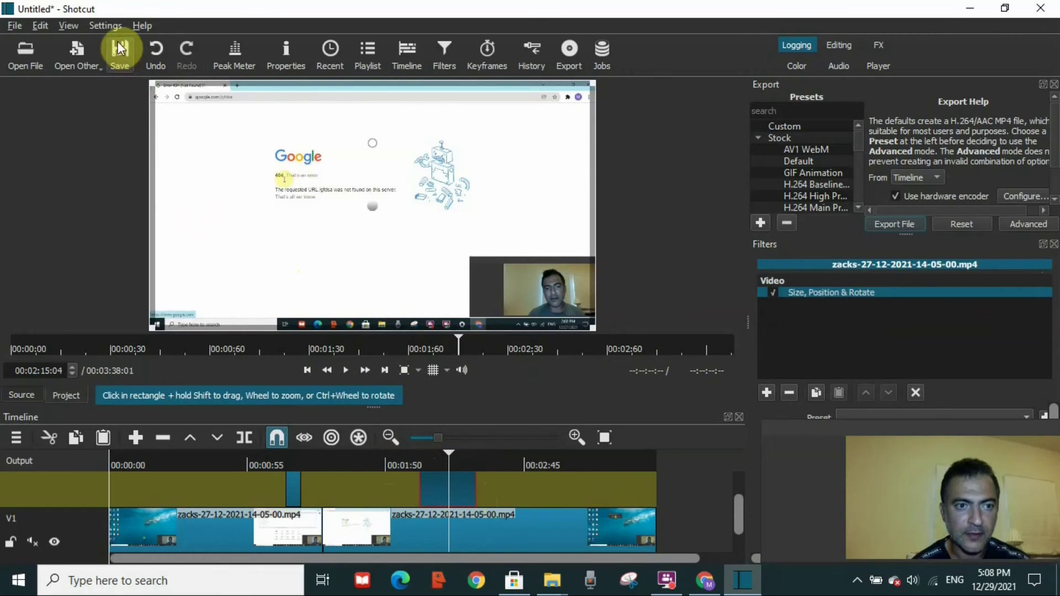
drag(156, 91, 217, 253)
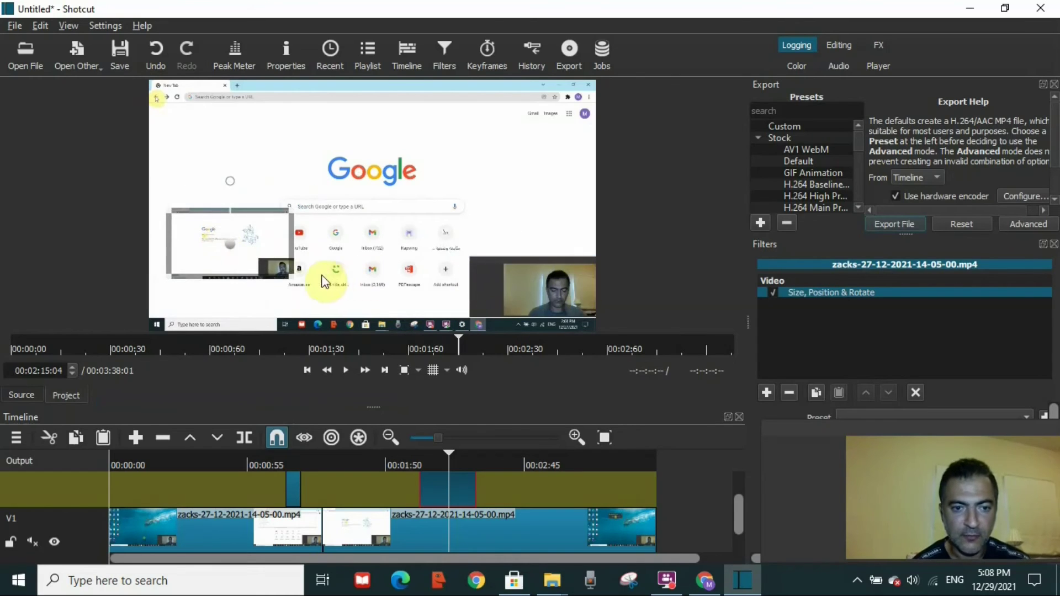
drag(298, 282, 340, 305)
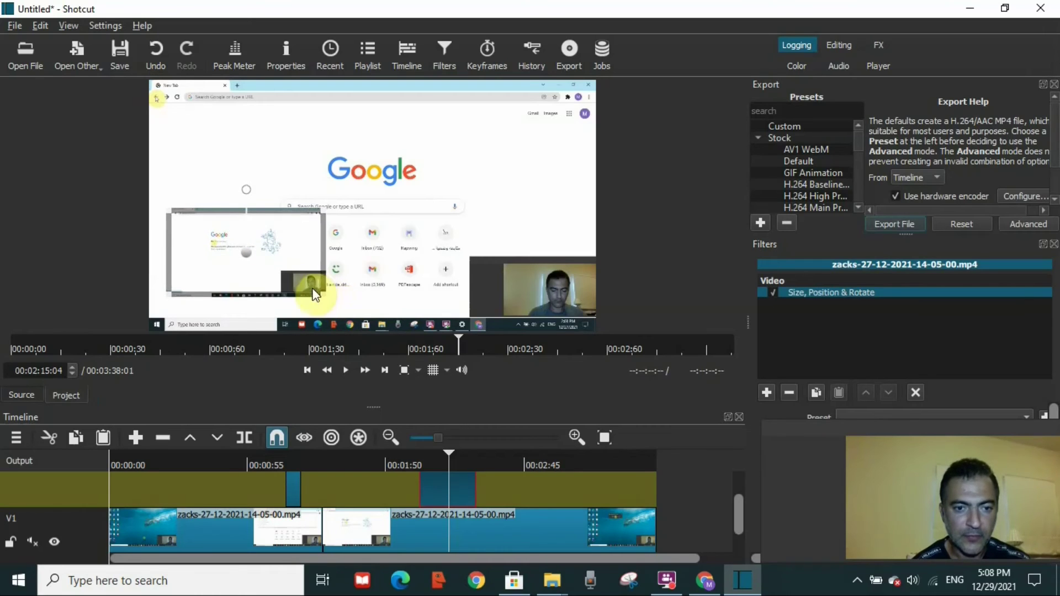
- Rewind to 00:01:54:12 and play back to check the new inset
click(444, 463)
drag(426, 463, 398, 464)
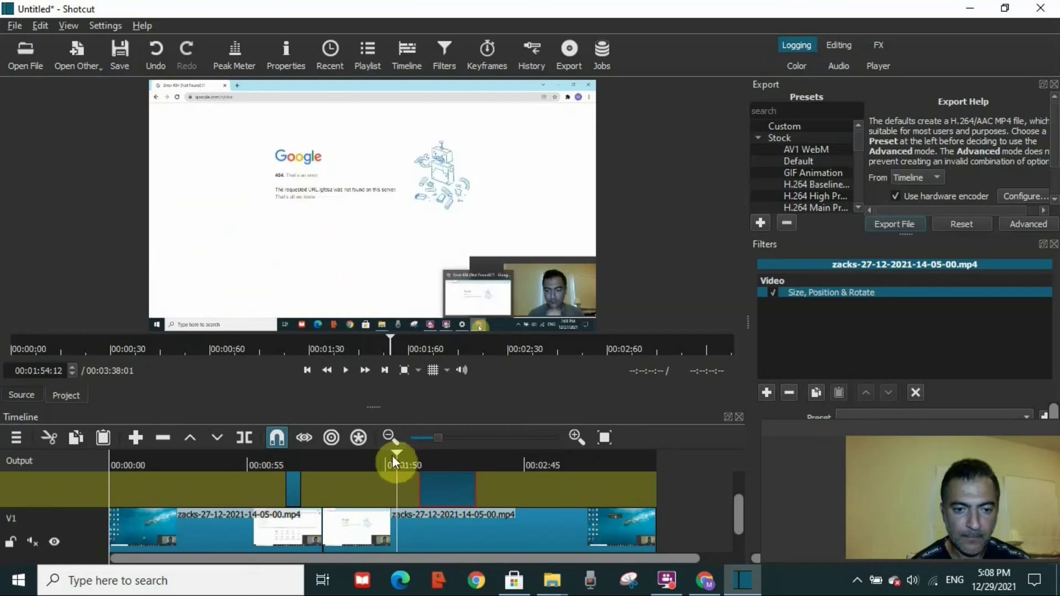
click(344, 374)
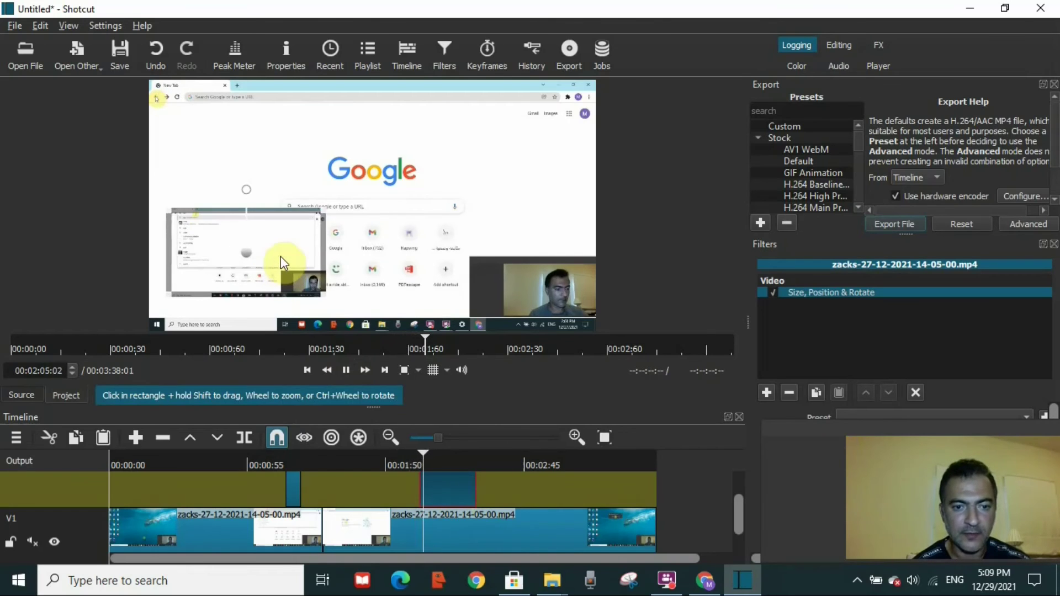
- Pause playback at 00:02:07:10, then export the edit as 'combined videos' mp4 to the Desktop
click(347, 371)
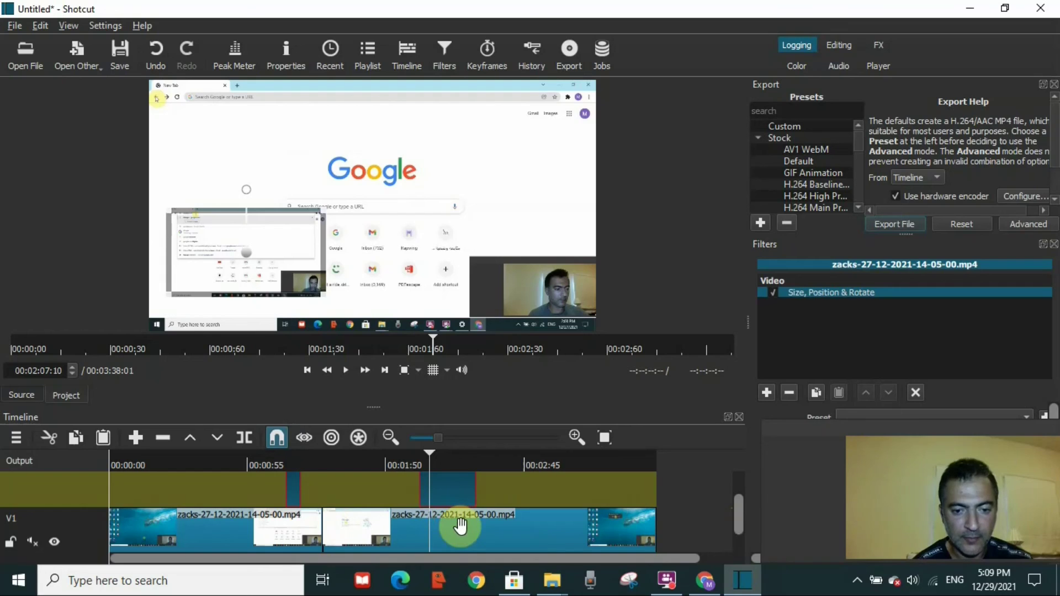
scroll(461, 525, up, 2)
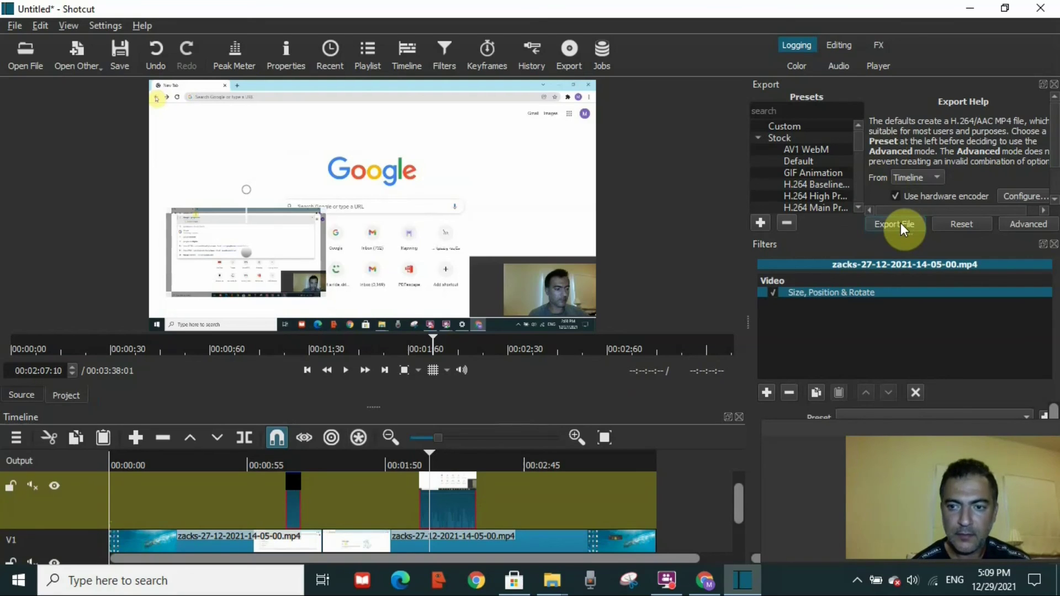
click(883, 222)
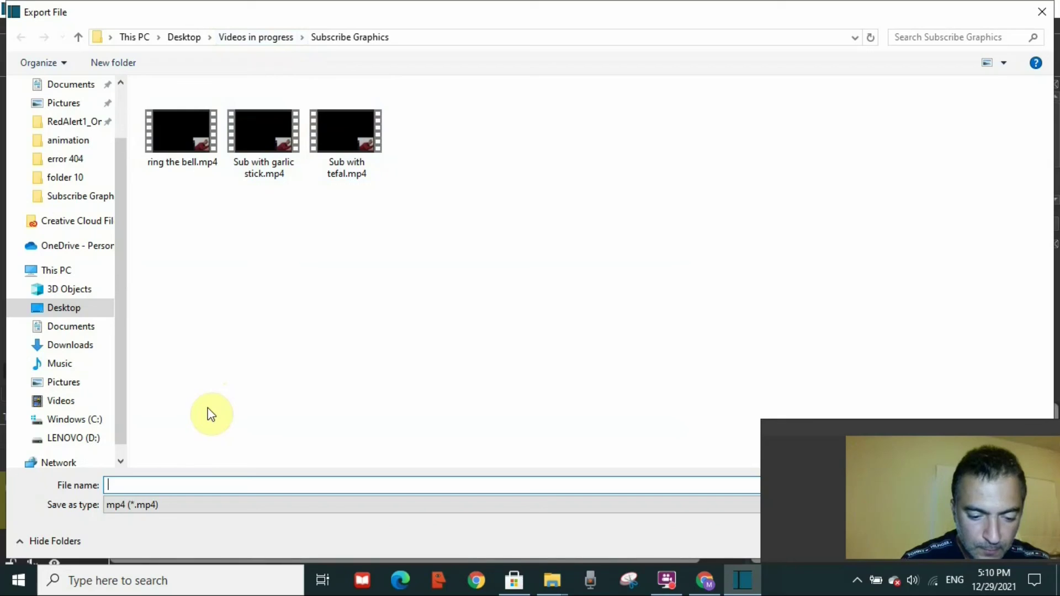
text(combined videos)
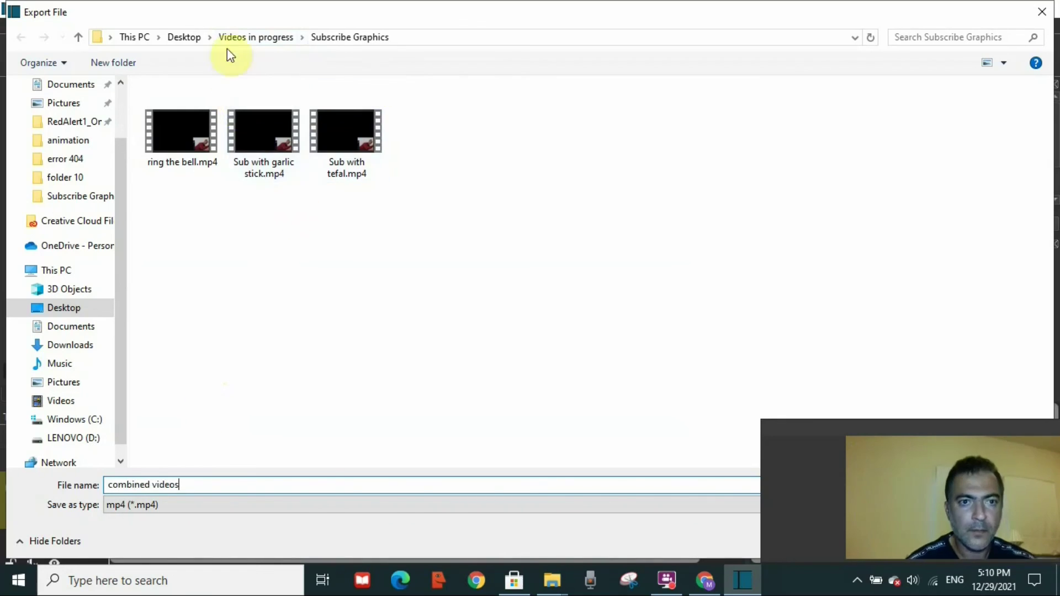
click(188, 40)
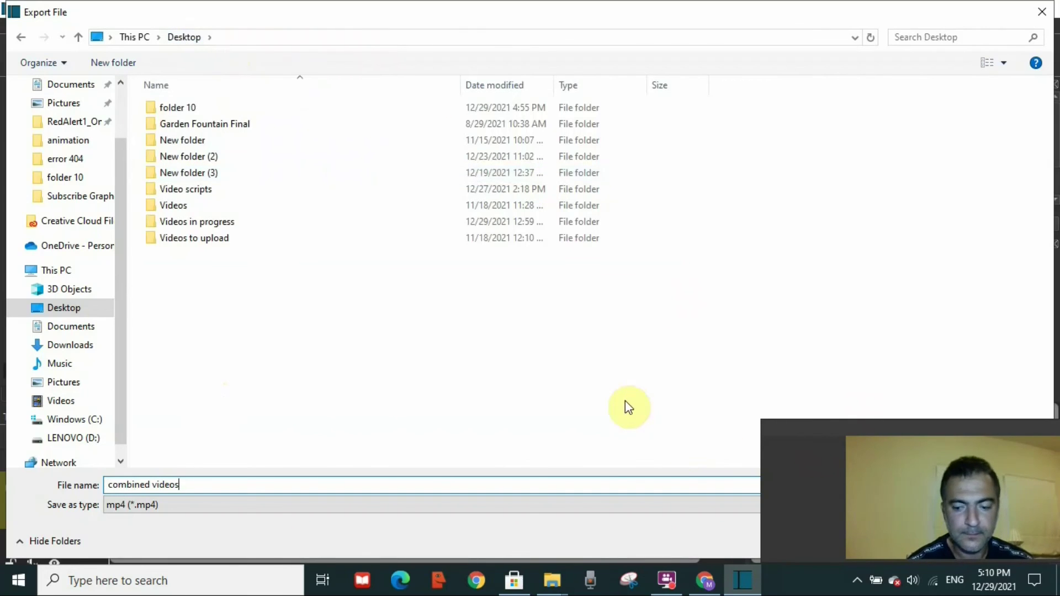
key(Return)
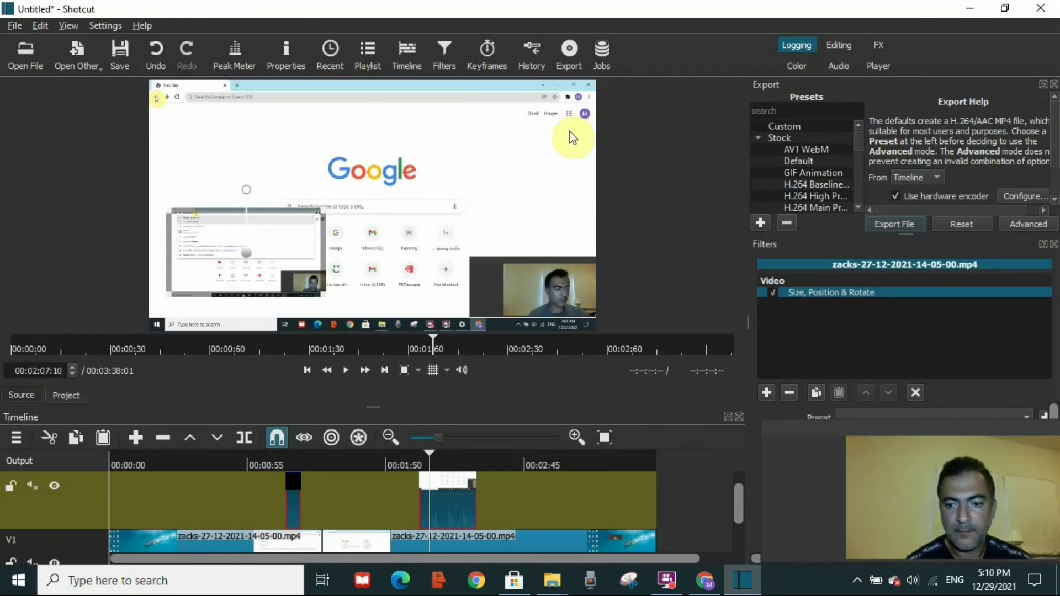